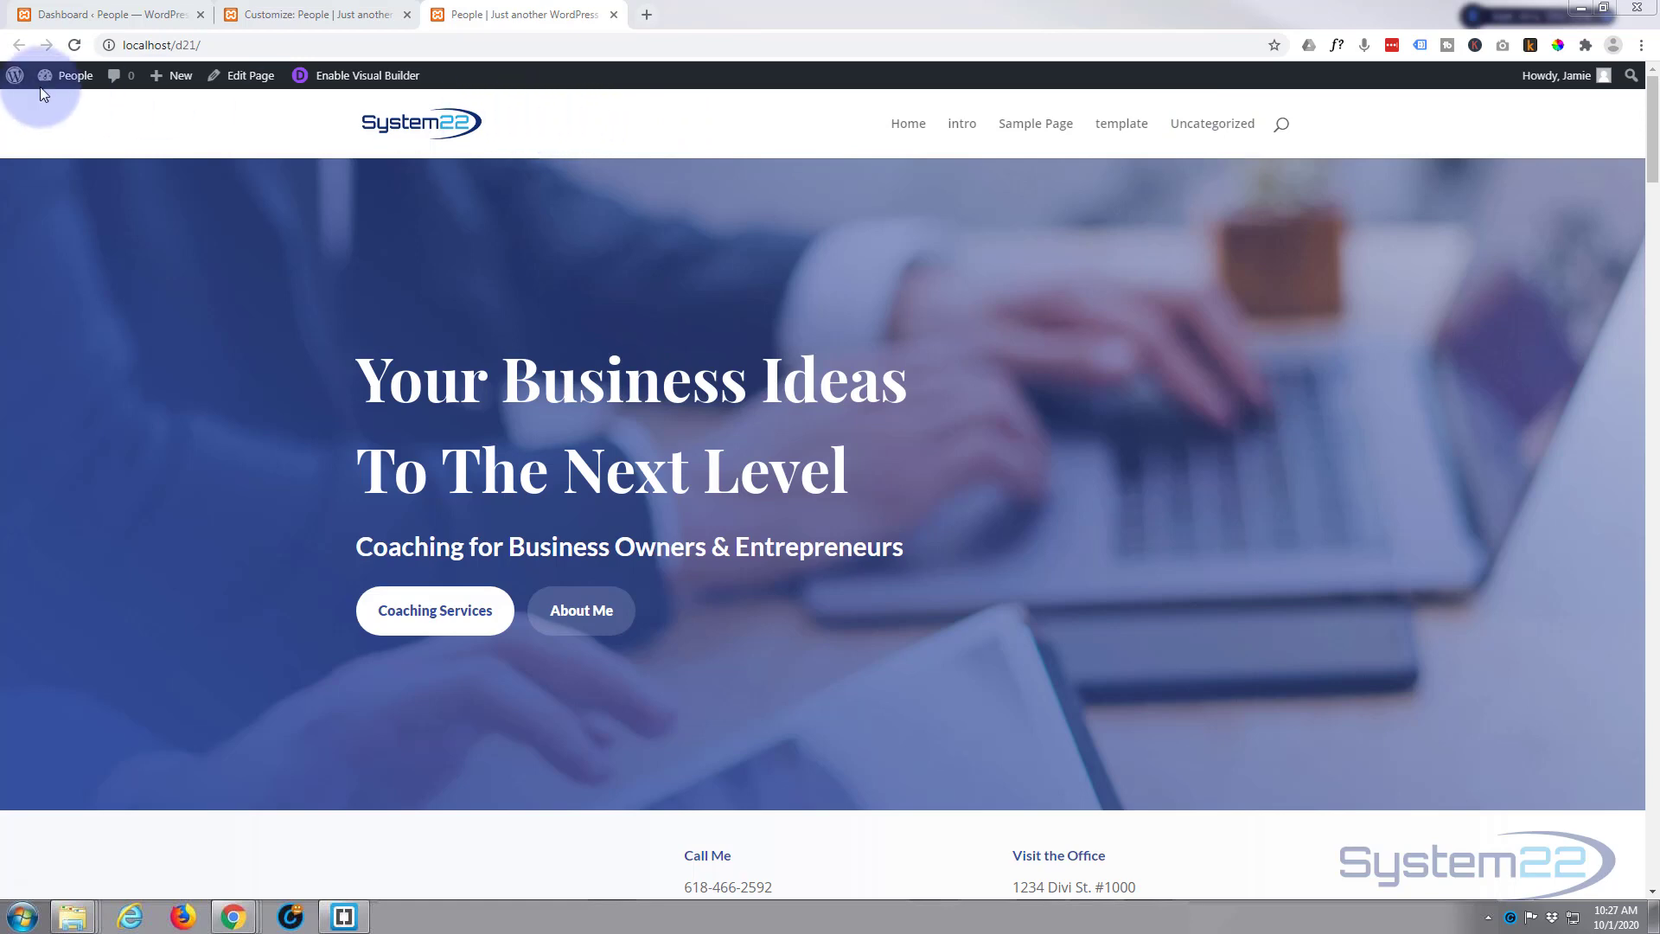
Step: Create a new page titled "Home" and start building it from scratch with the Divi Builder
{"action": "mouse_move", "coordinate": [156, 82]}
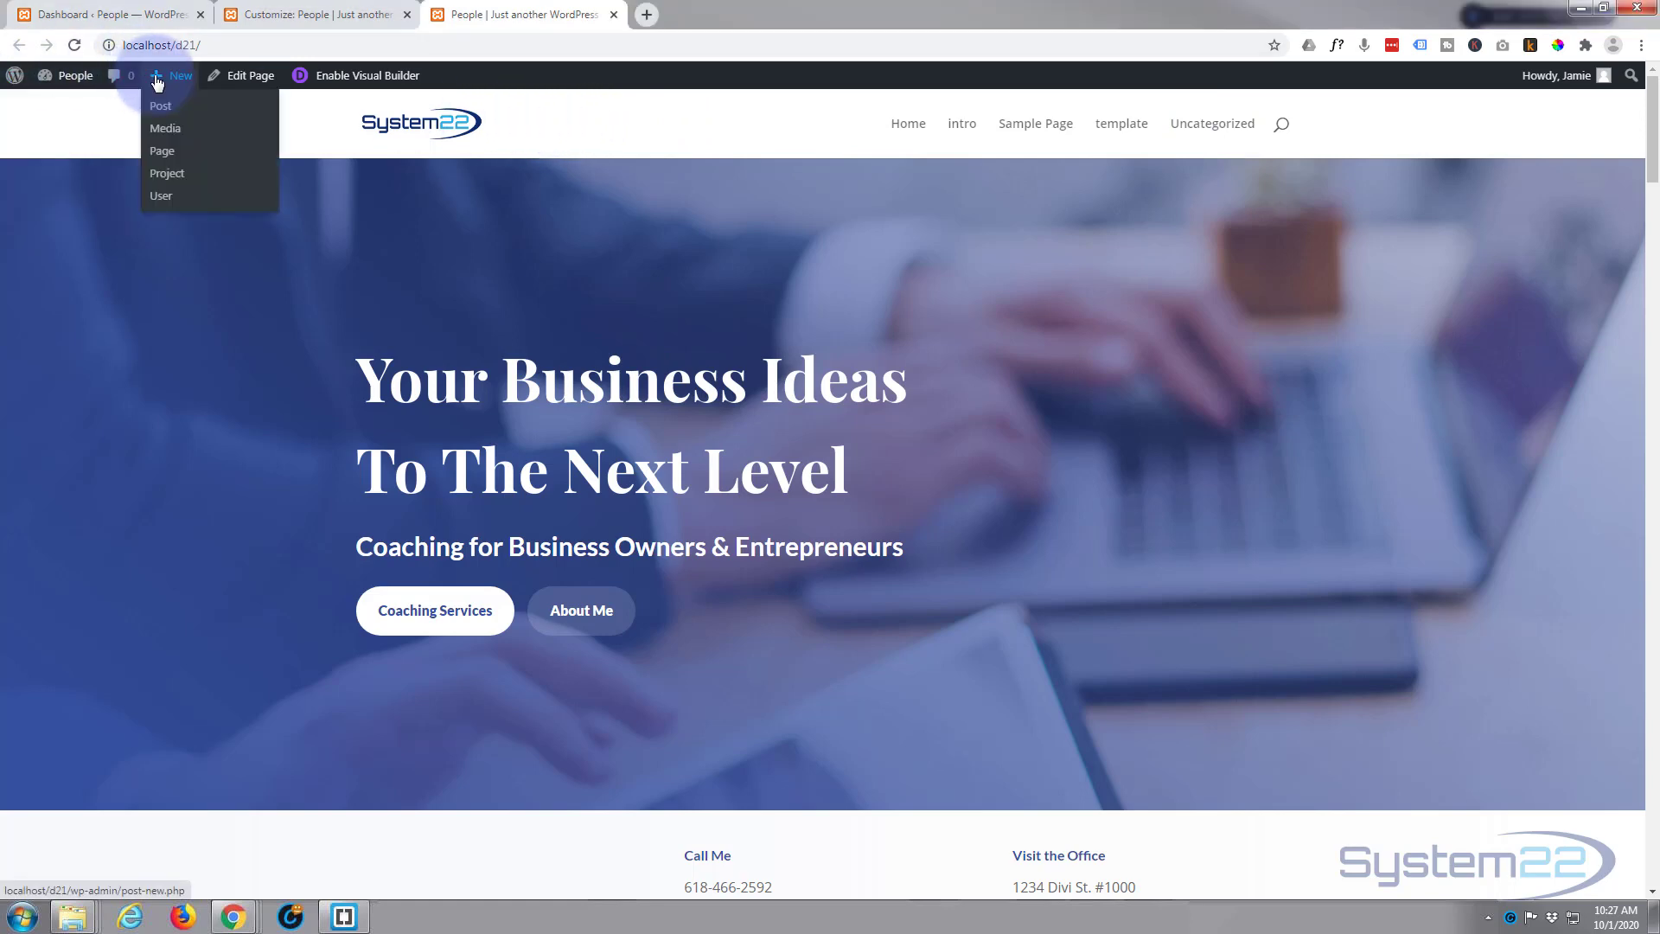
{"action": "left_click", "coordinate": [161, 149]}
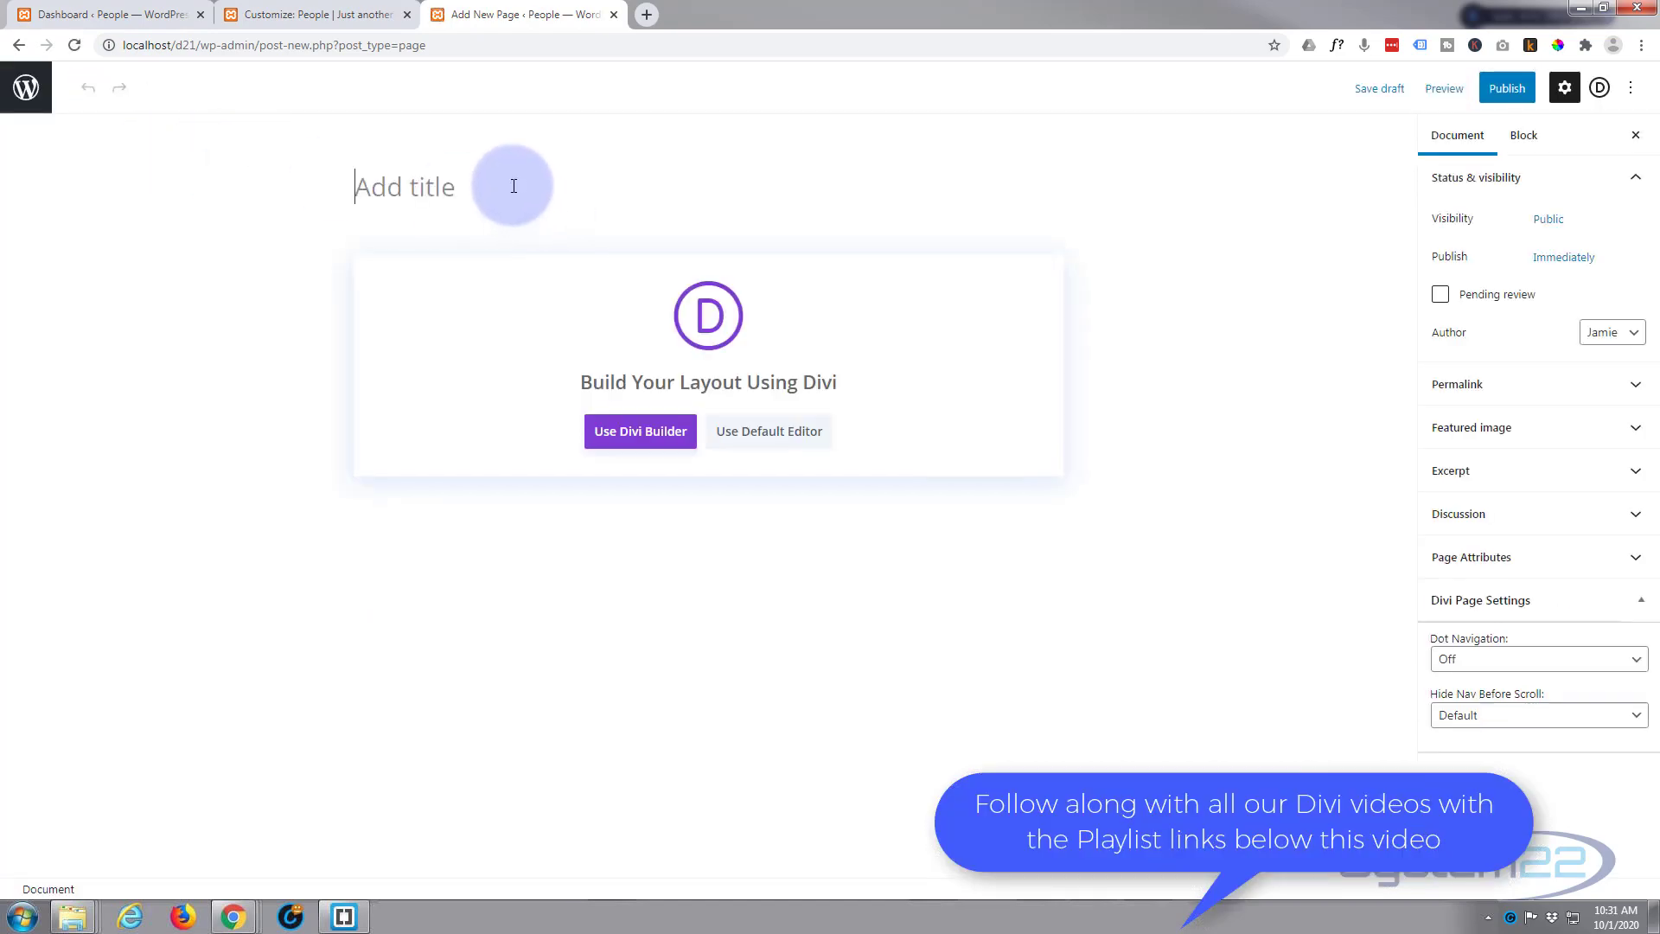
{"action": "type", "text": "Home"}
{"action": "left_click", "coordinate": [640, 431]}
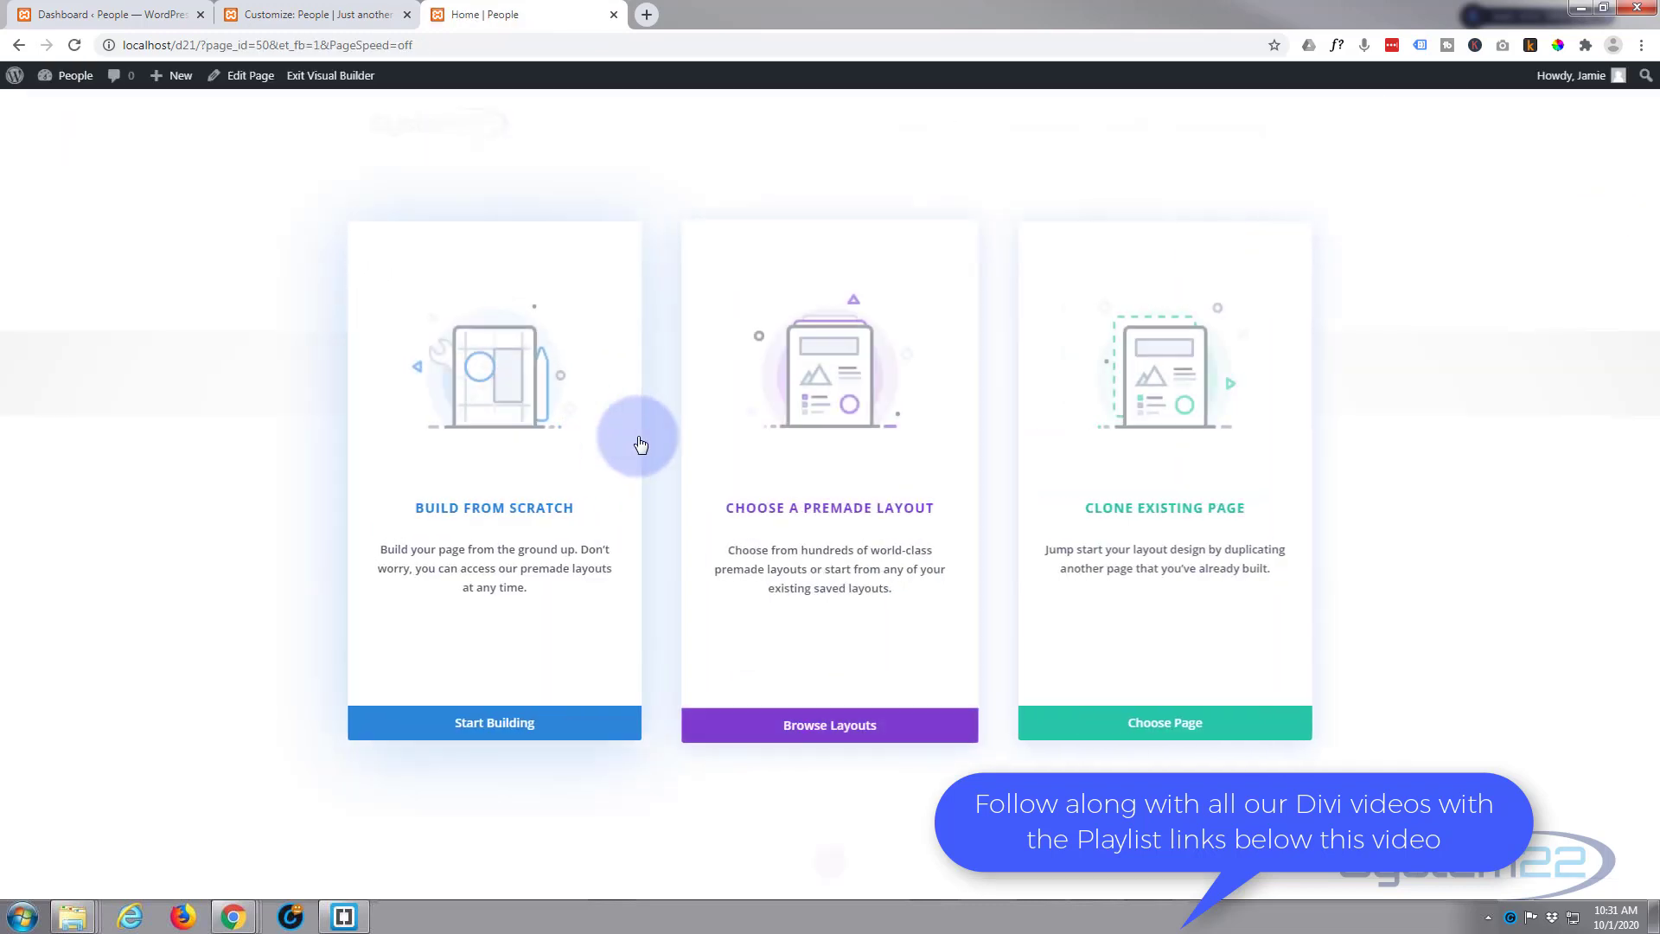
{"action": "left_click", "coordinate": [506, 723]}
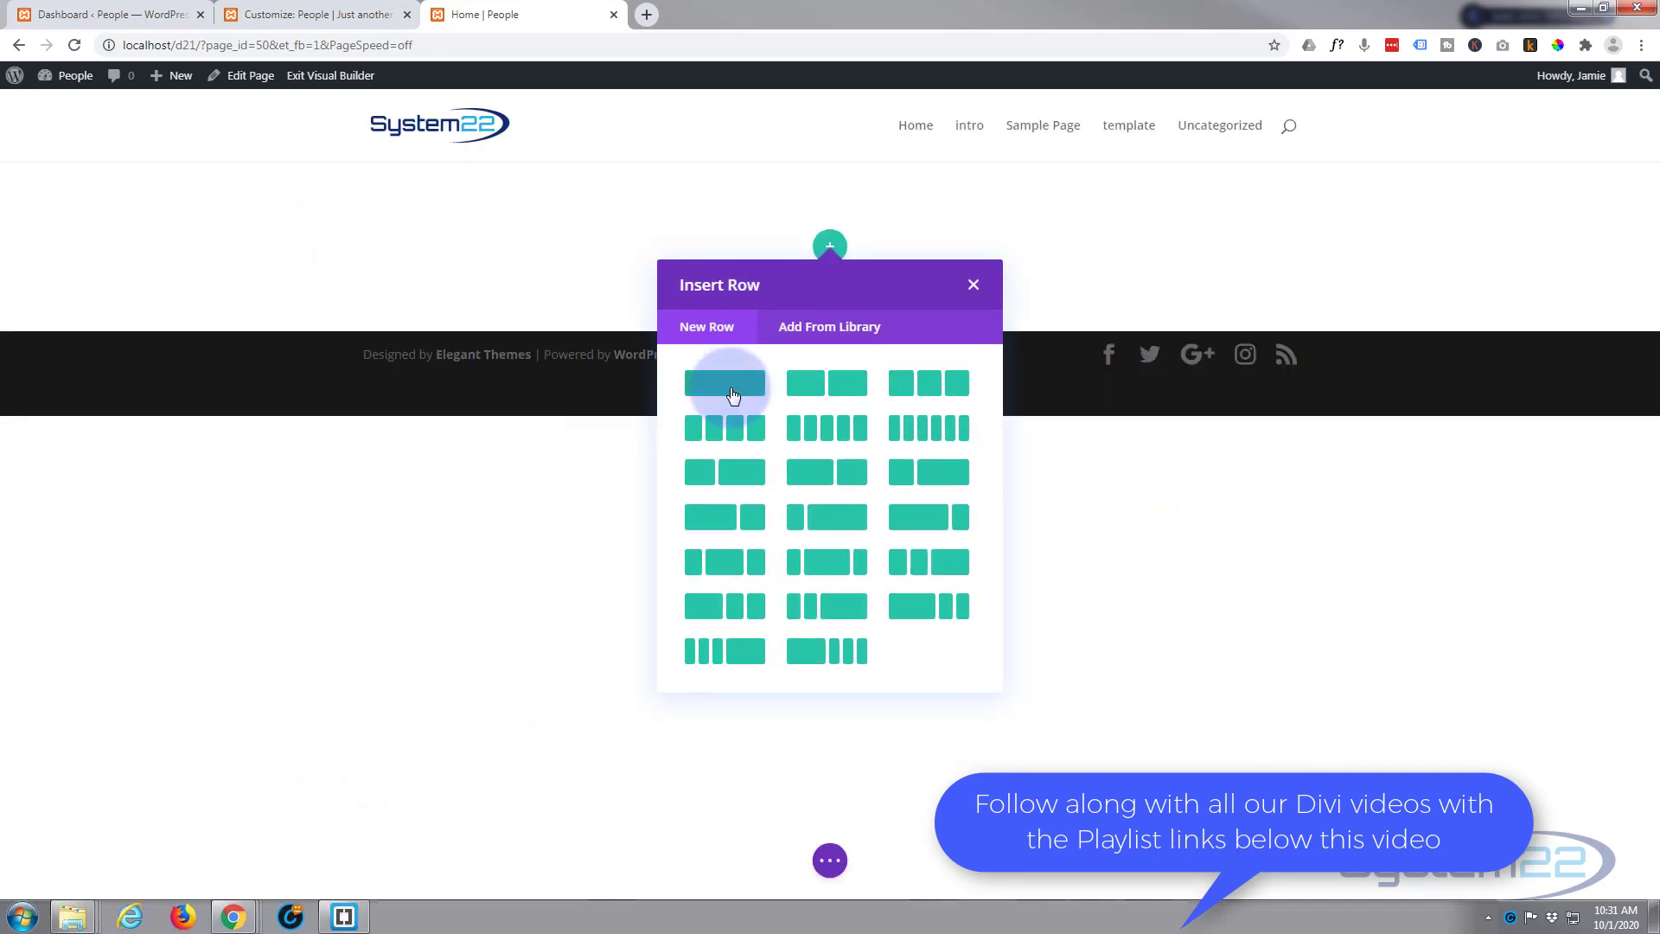
Step: Insert a single-column row containing a Blurb module with its default content
{"action": "left_click", "coordinate": [731, 394]}
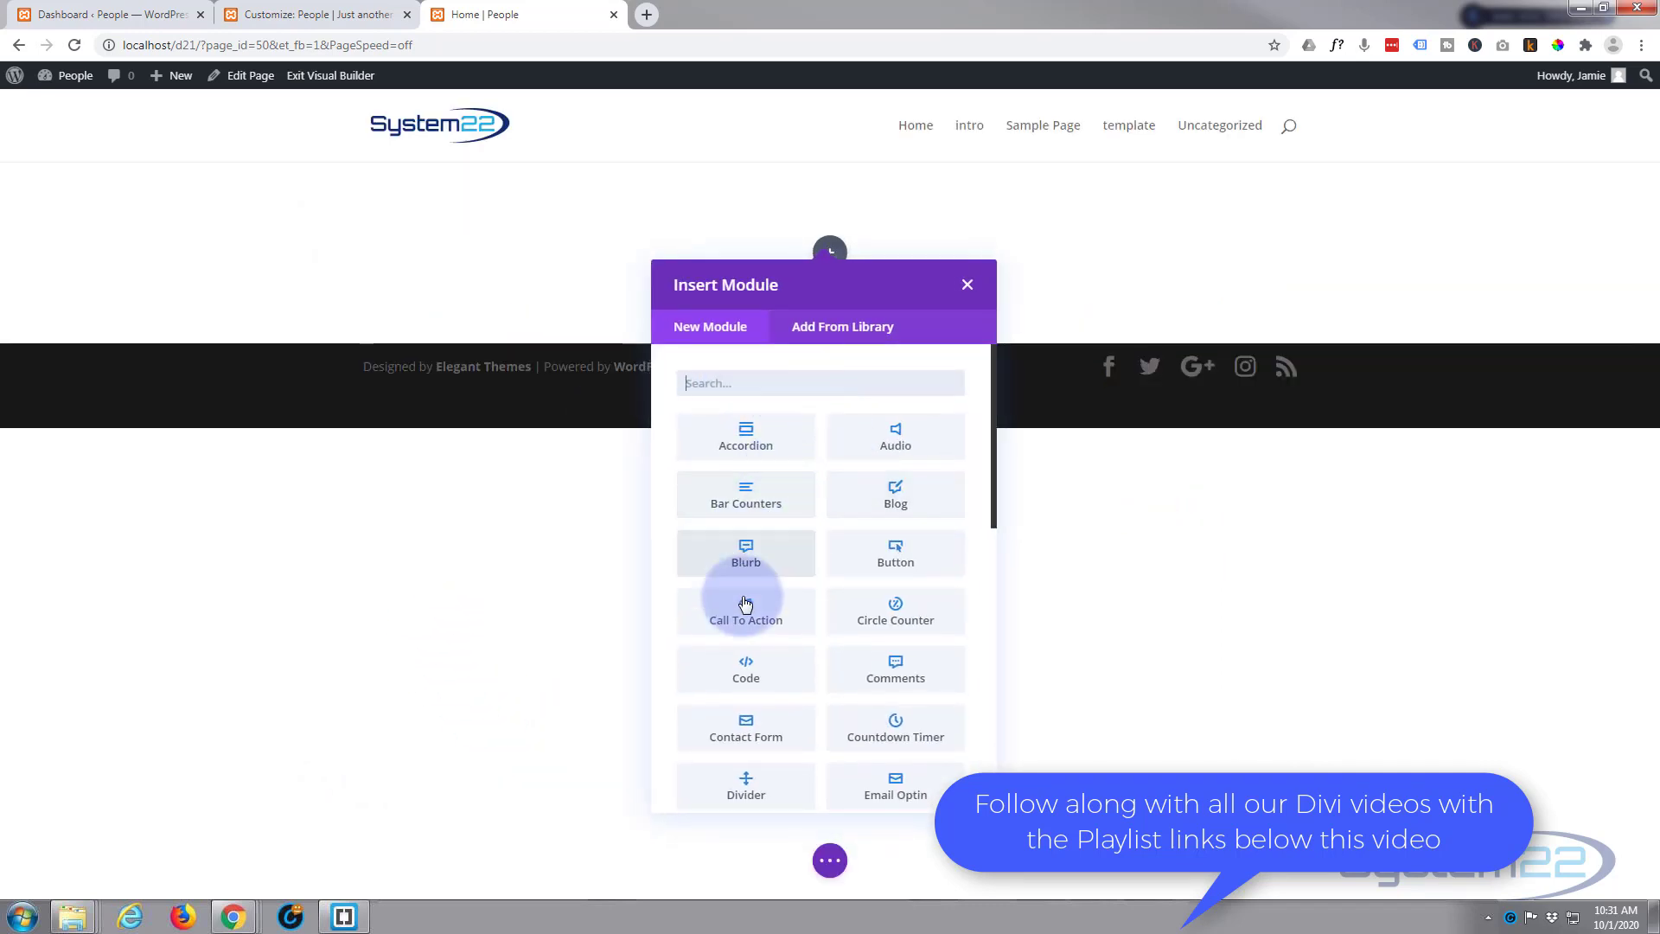
{"action": "left_click", "coordinate": [744, 551]}
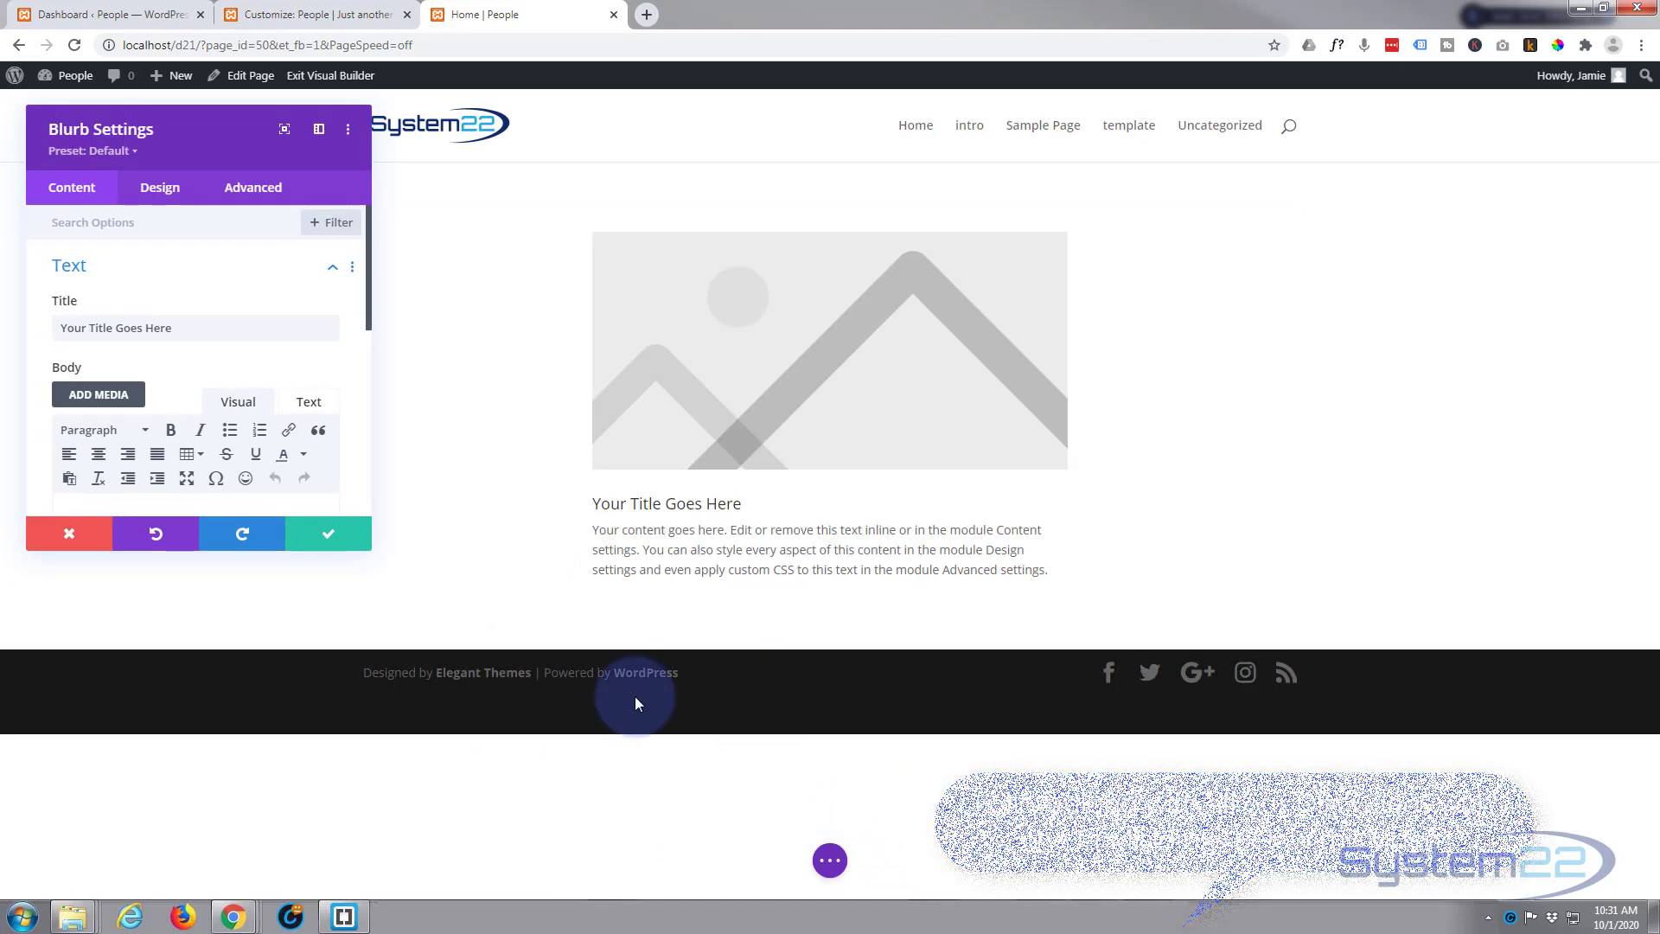
{"action": "left_click", "coordinate": [327, 537]}
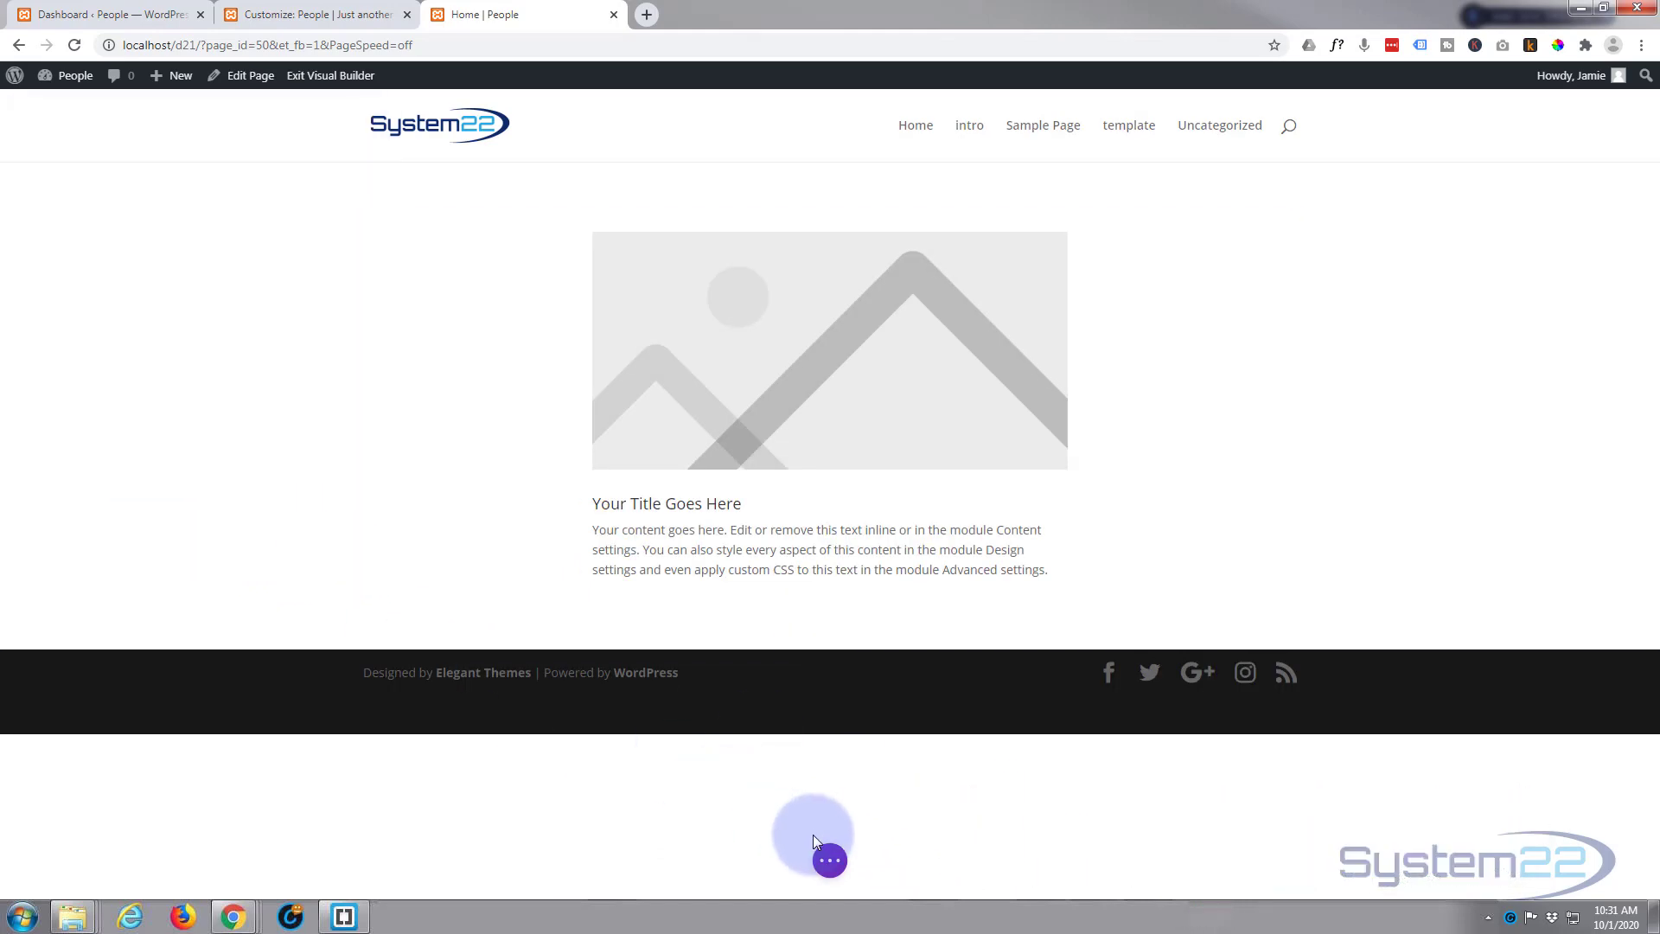
Step: Publish the Home page and exit the Visual Builder
{"action": "left_click", "coordinate": [827, 857]}
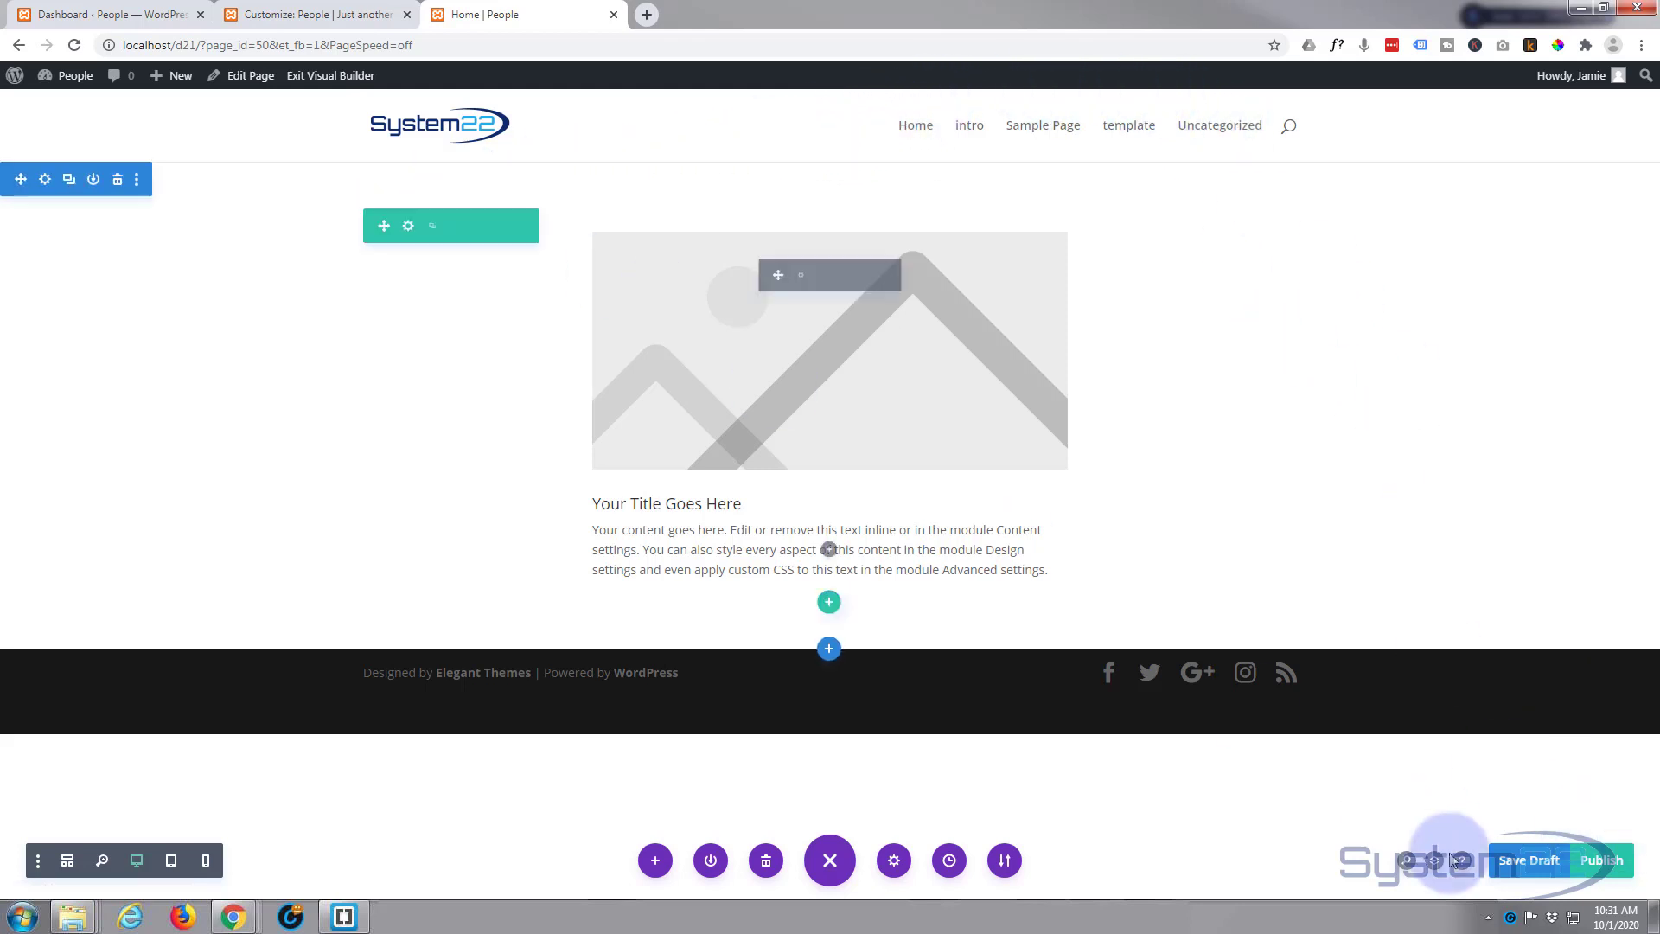
{"action": "left_click", "coordinate": [1602, 865]}
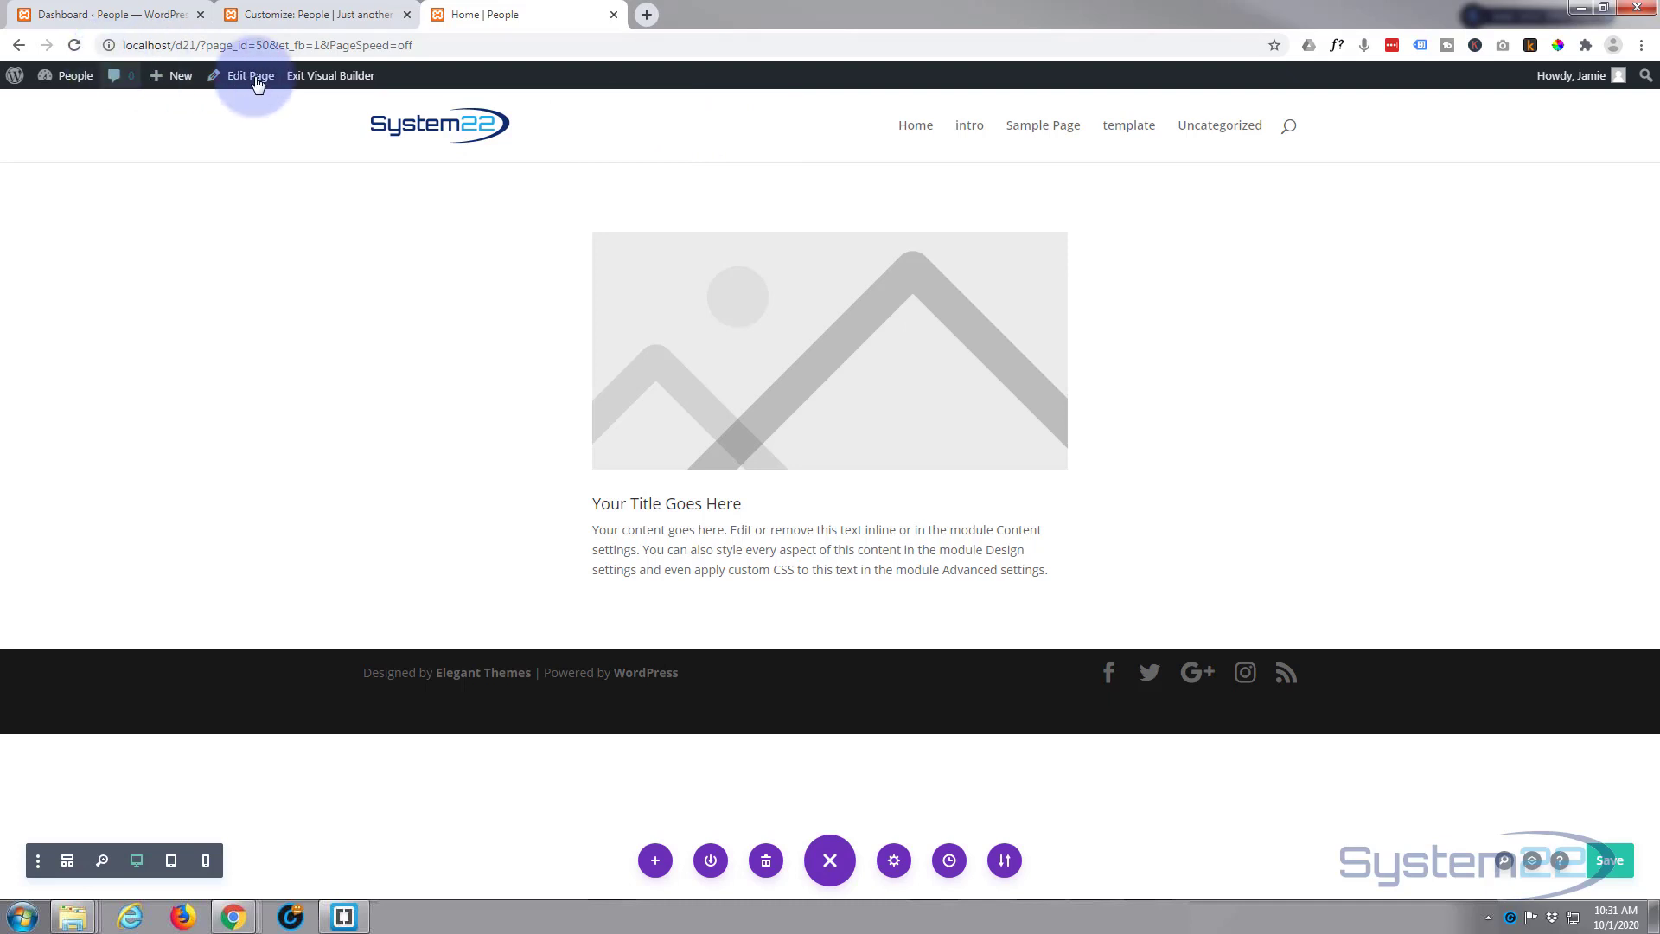
{"action": "left_click", "coordinate": [339, 78]}
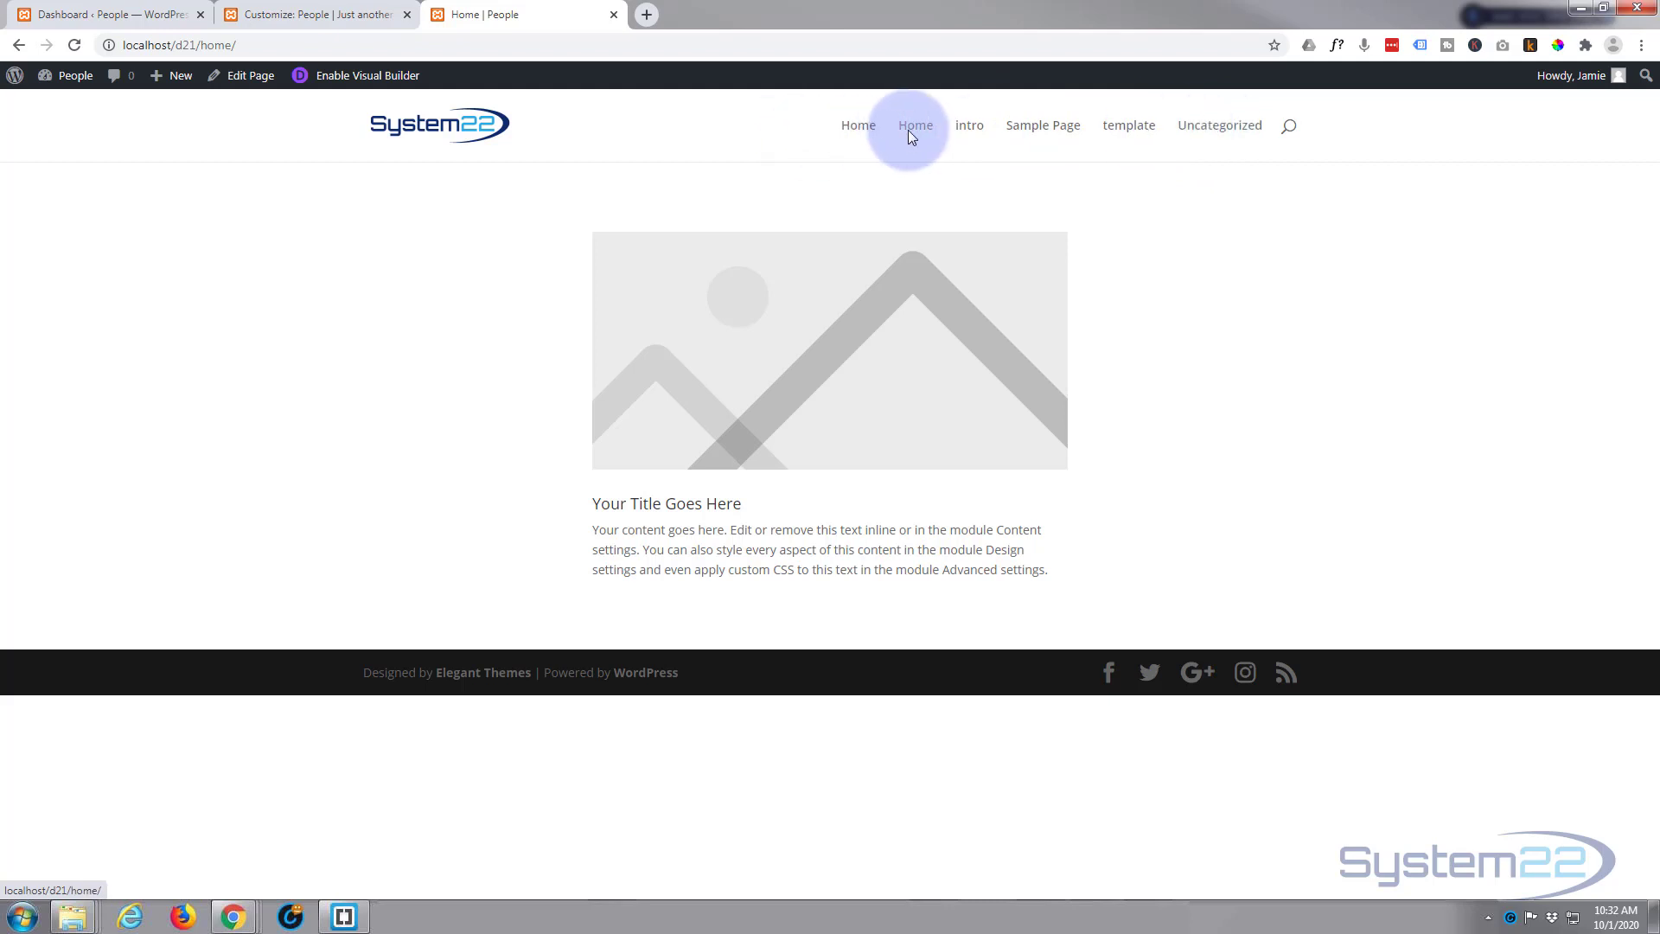
Step: Create a new WordPress navigation menu named "main" from the site's admin dashboard
{"action": "left_click", "coordinate": [121, 15]}
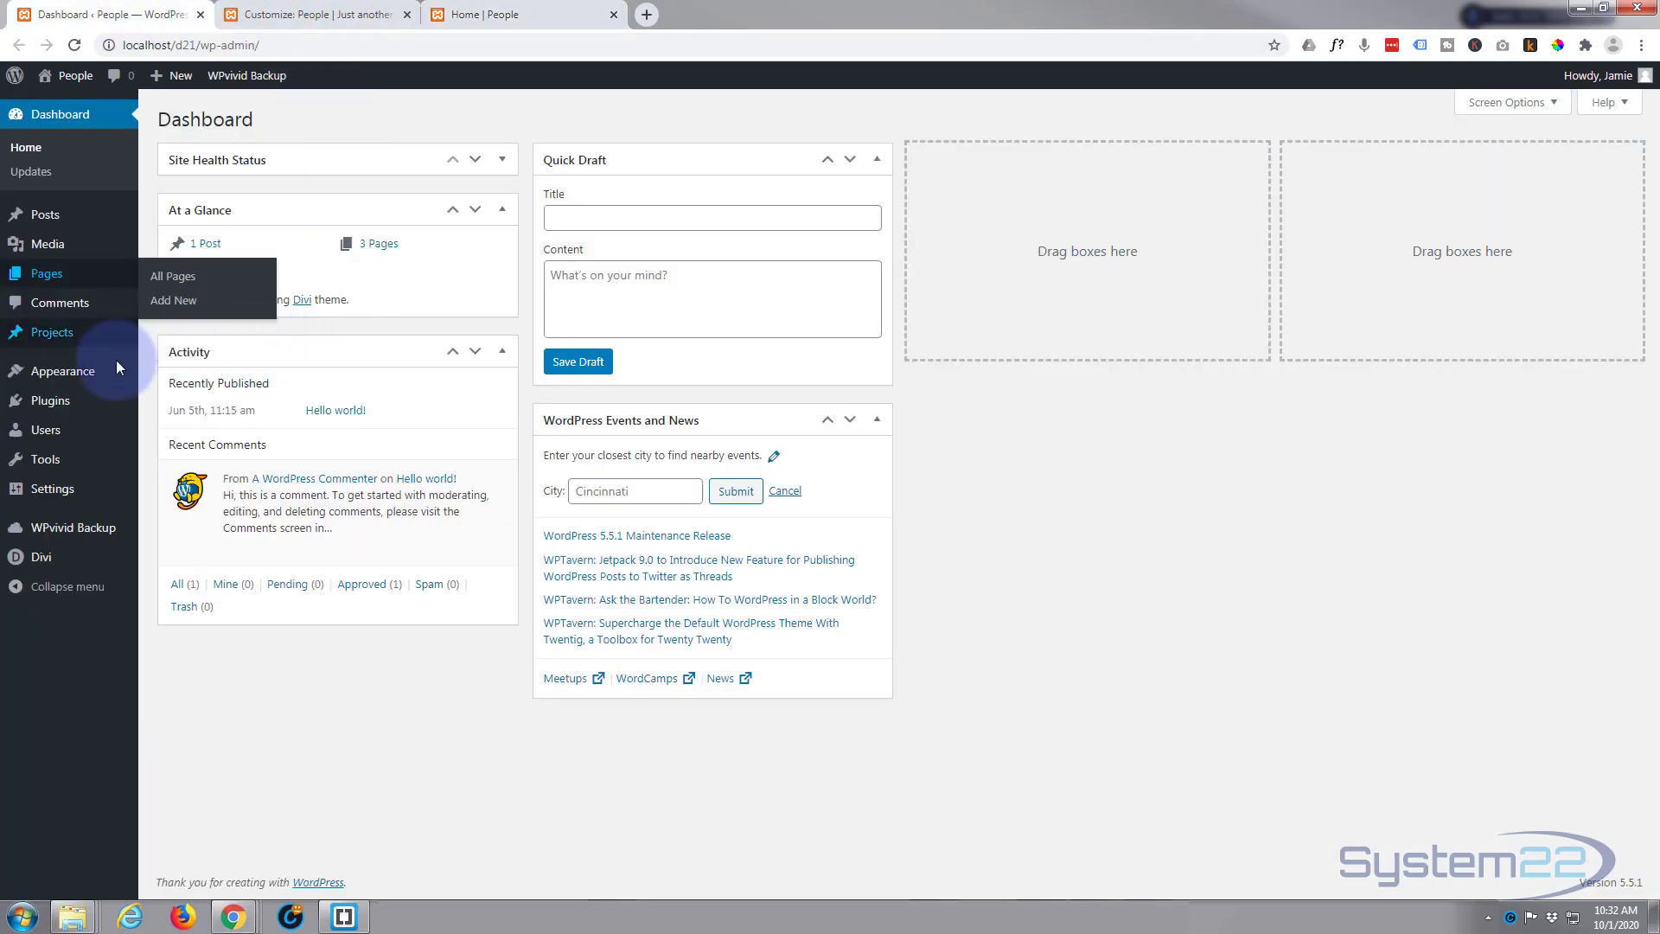
{"action": "mouse_move", "coordinate": [74, 382]}
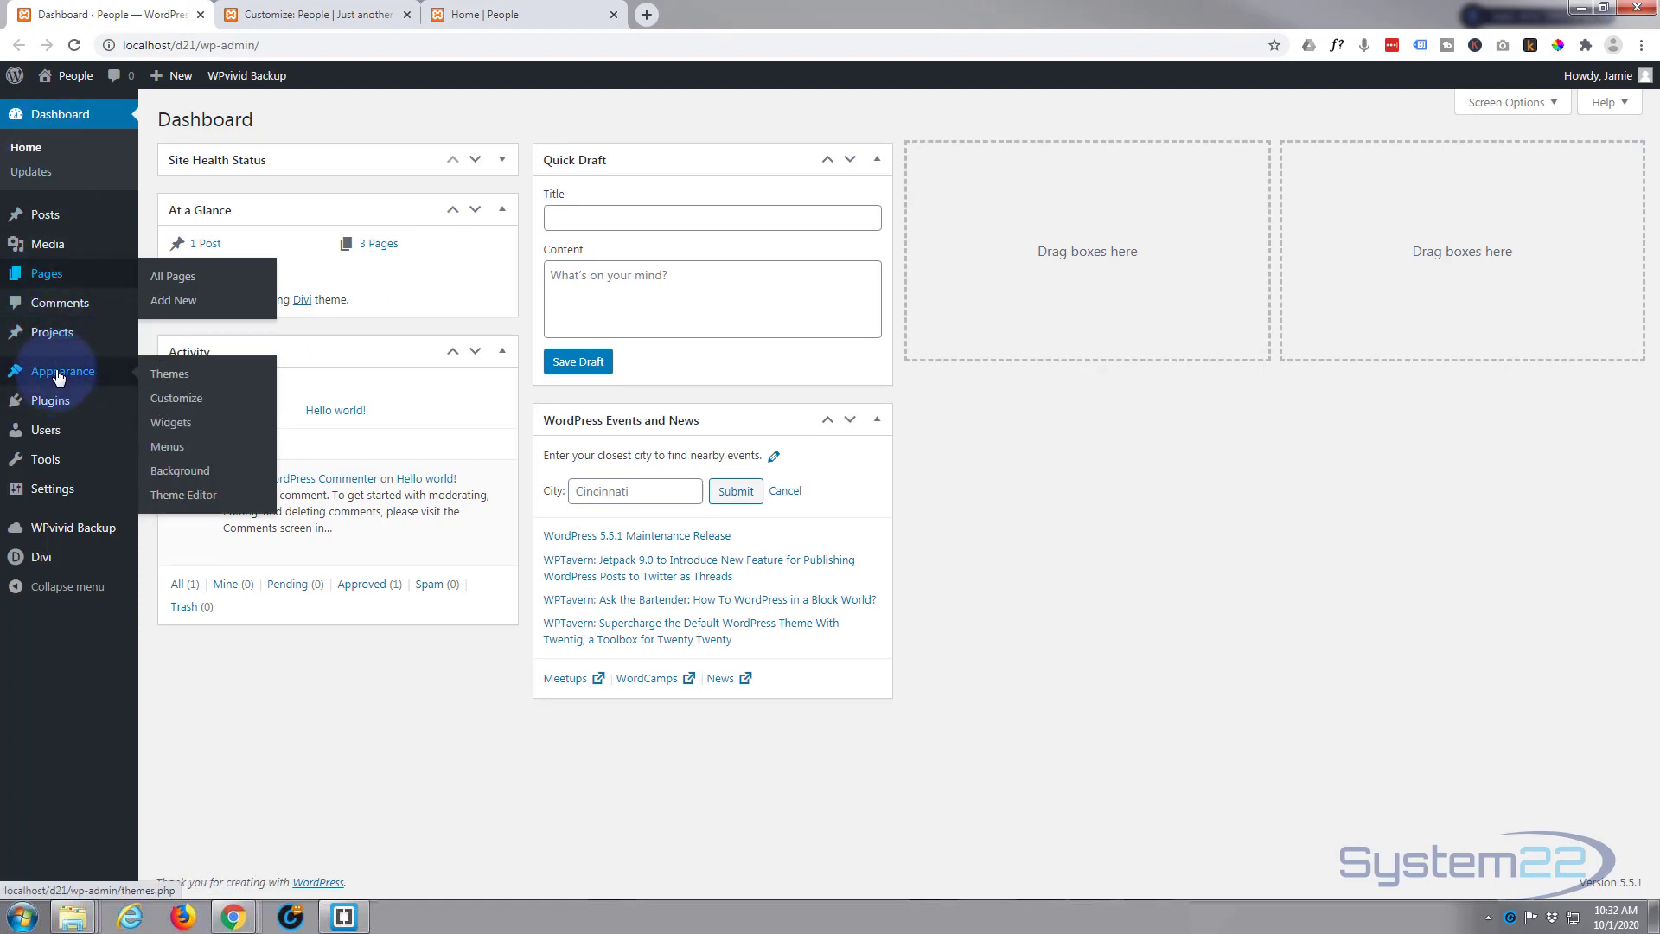
{"action": "left_click", "coordinate": [168, 454]}
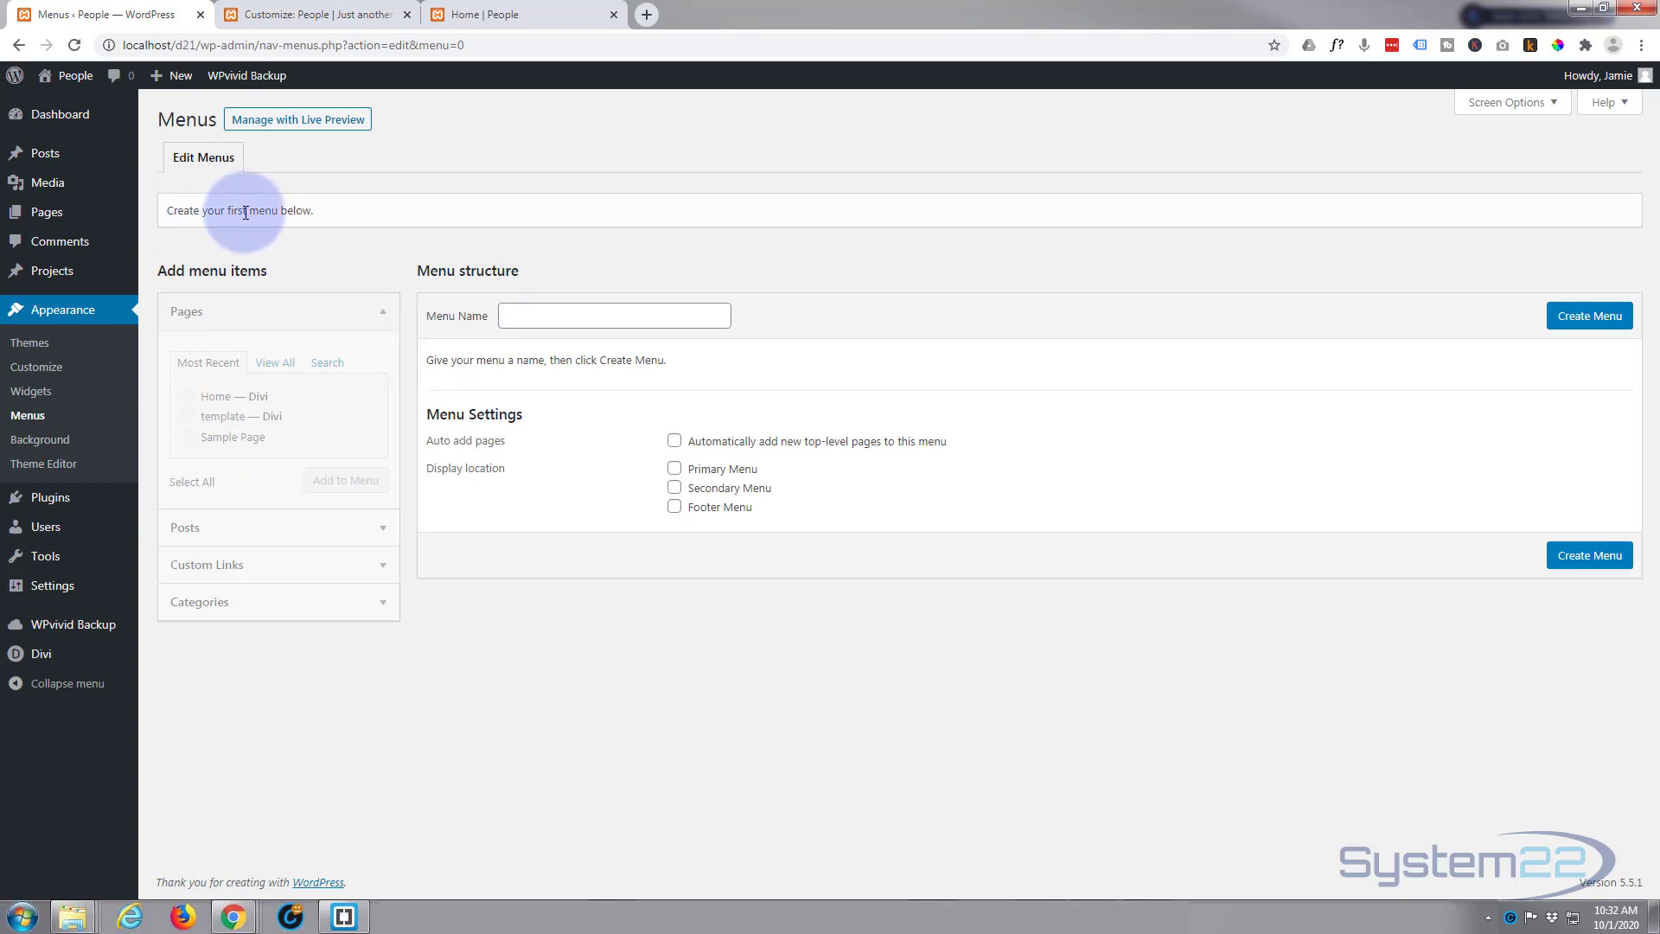
{"action": "left_click", "coordinate": [513, 317]}
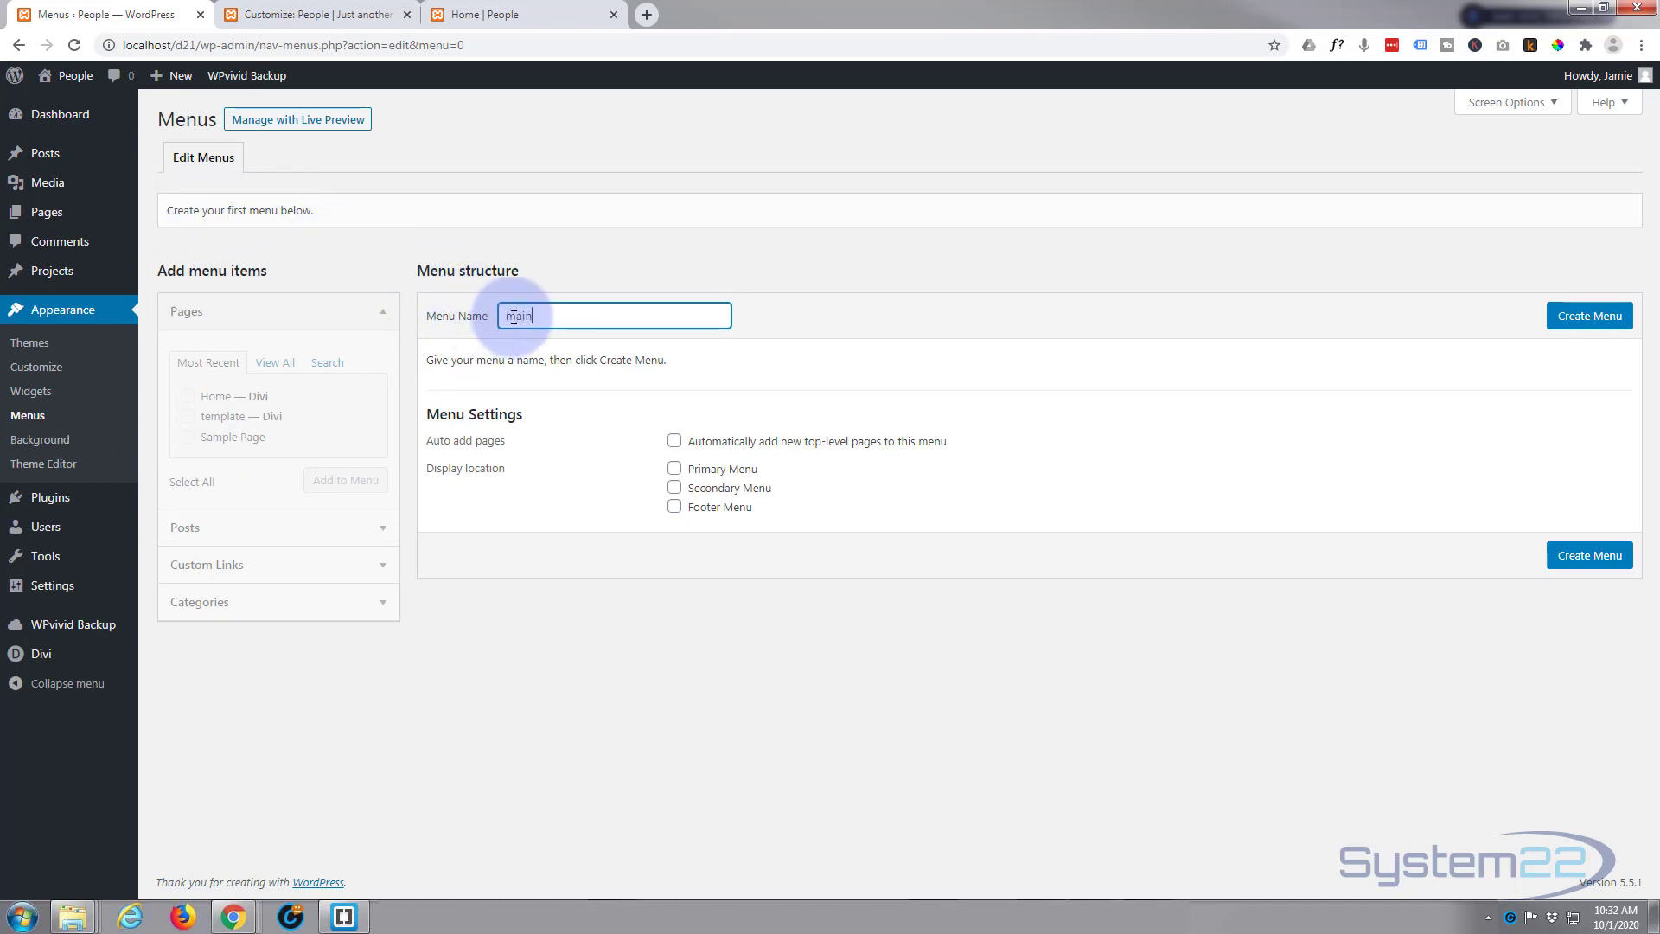
{"action": "left_click", "coordinate": [1574, 320]}
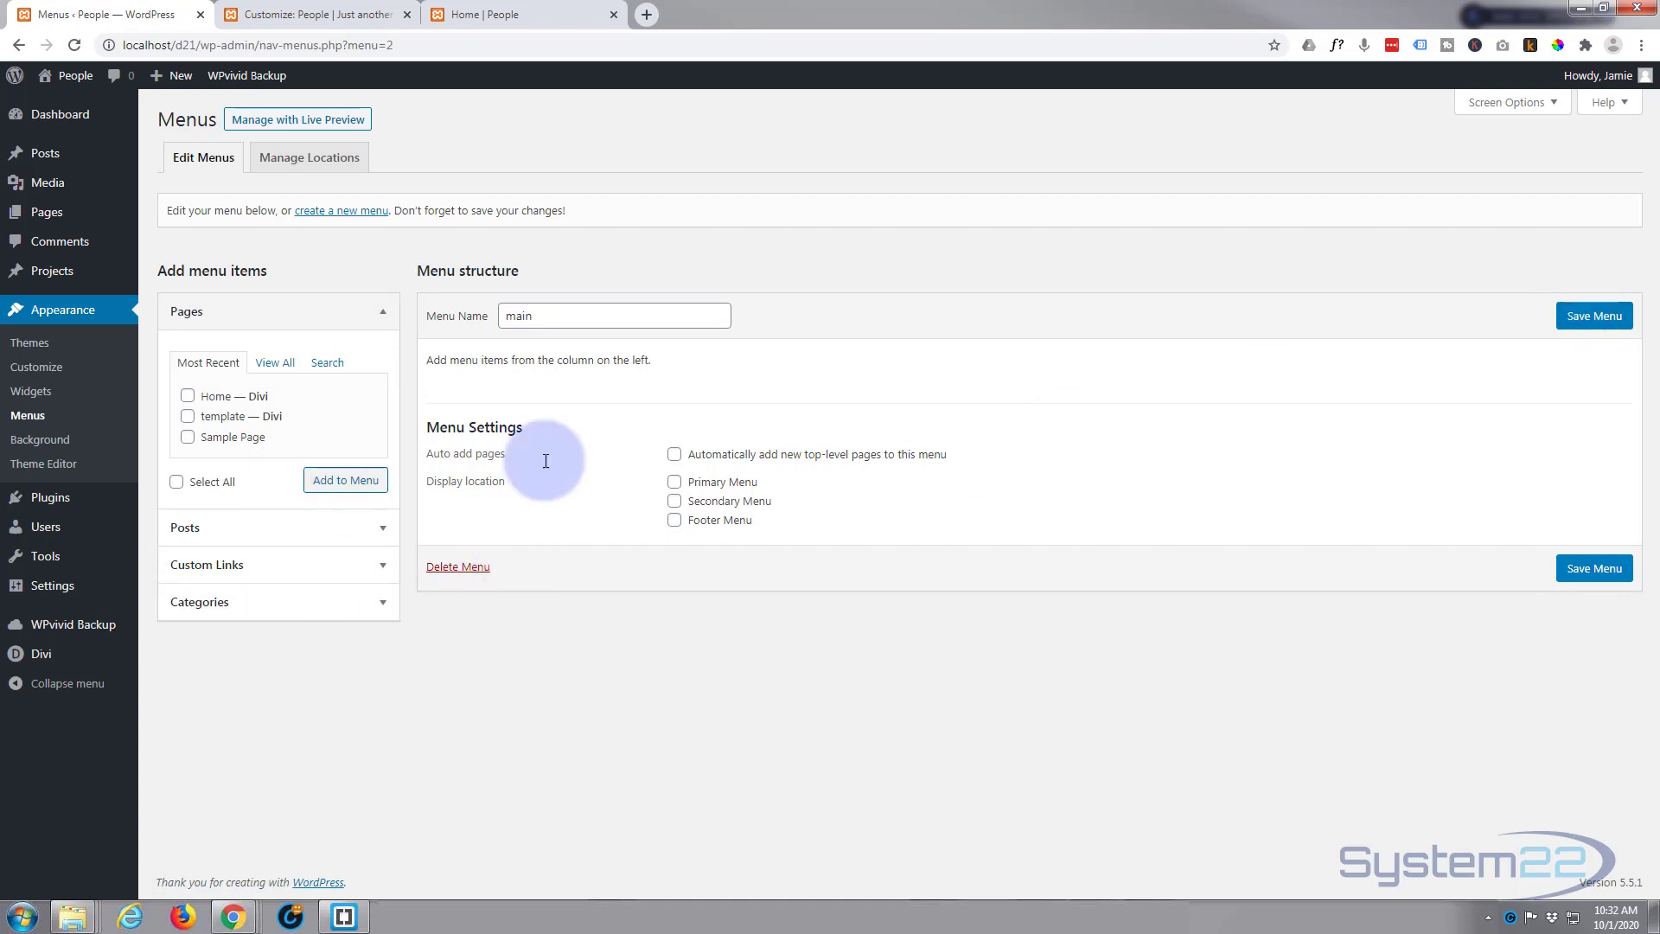
Step: Add the Home, template and Sample Page pages to the main menu
{"action": "left_click", "coordinate": [188, 396]}
{"action": "left_click", "coordinate": [187, 416]}
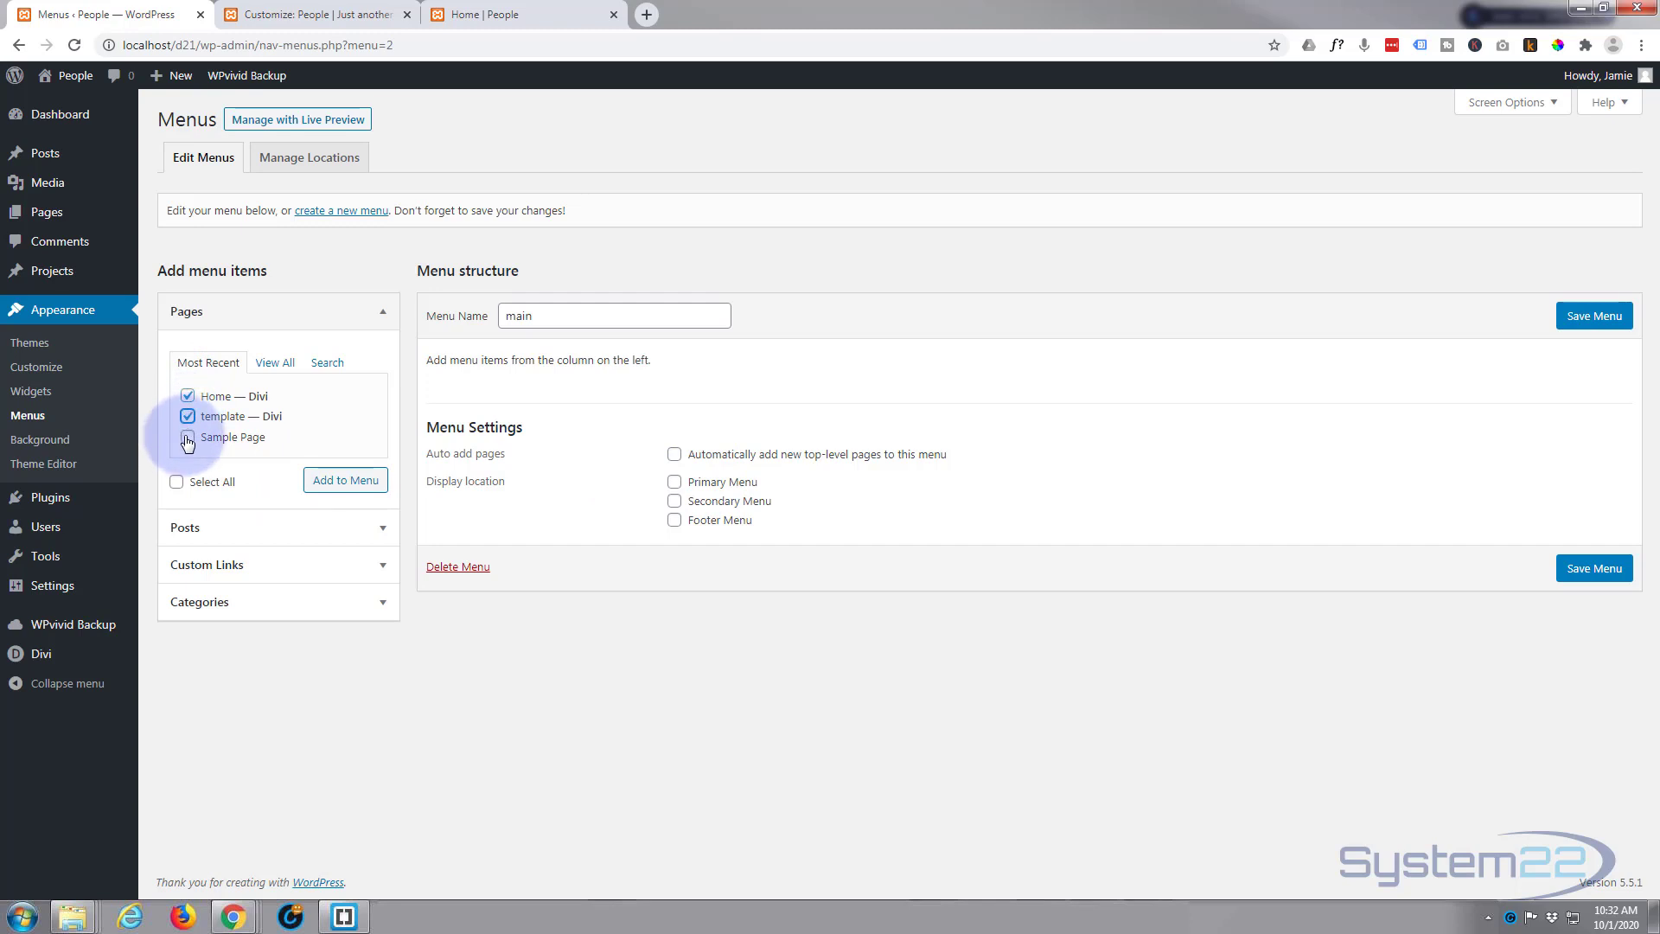
{"action": "left_click", "coordinate": [188, 437]}
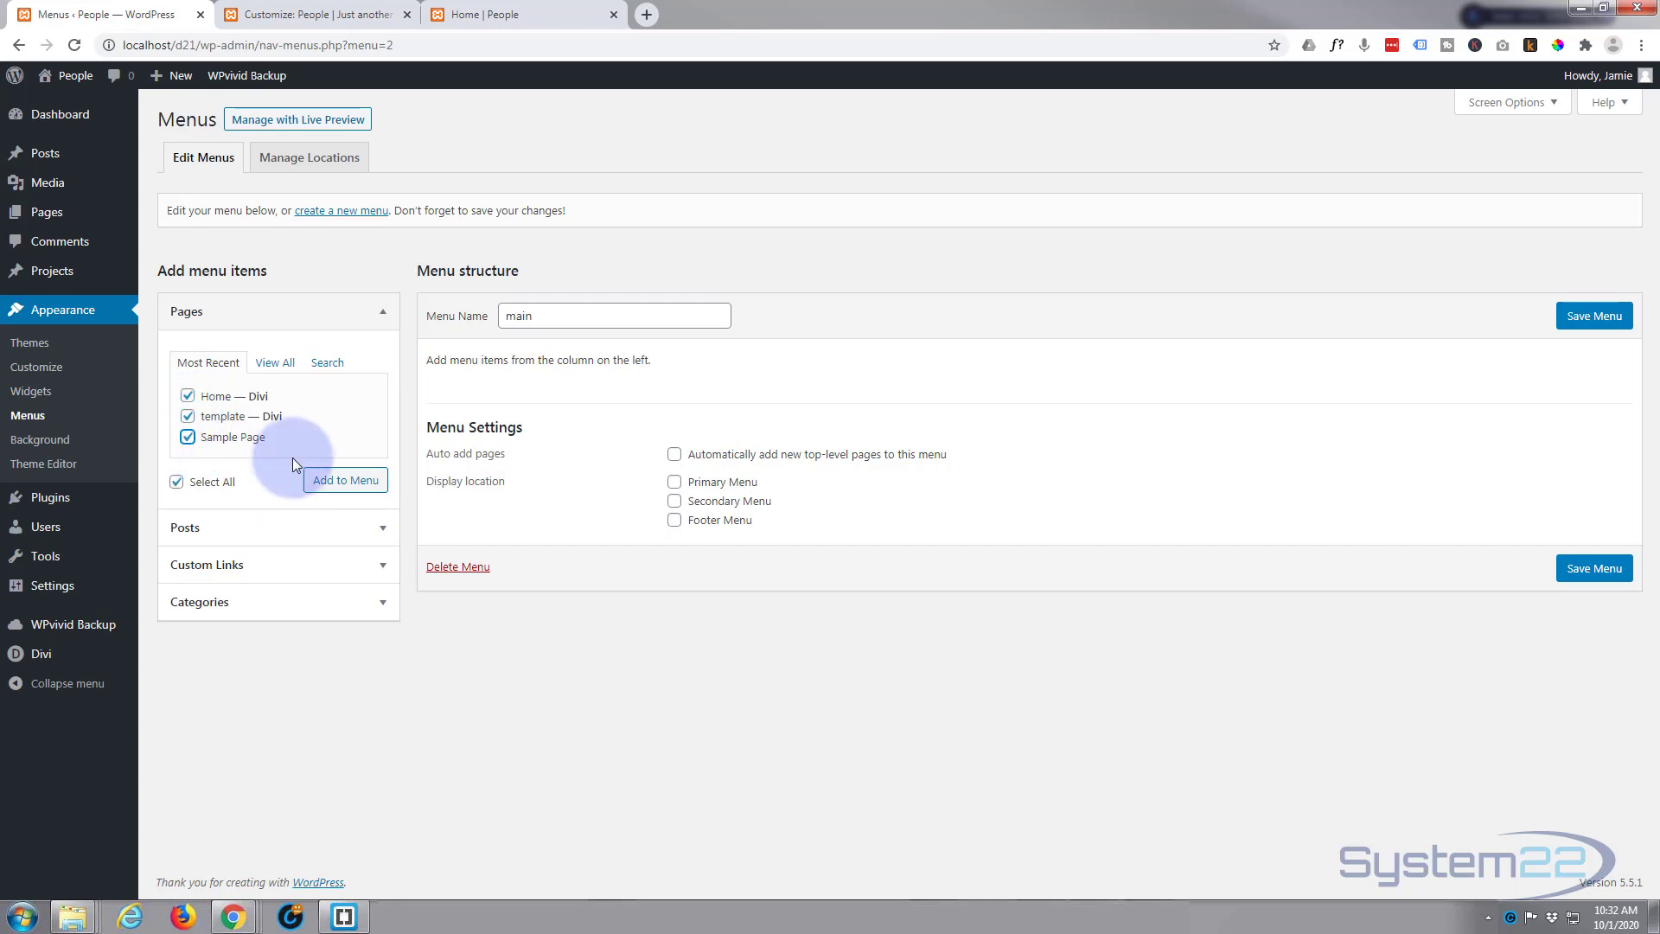
{"action": "left_click", "coordinate": [359, 489]}
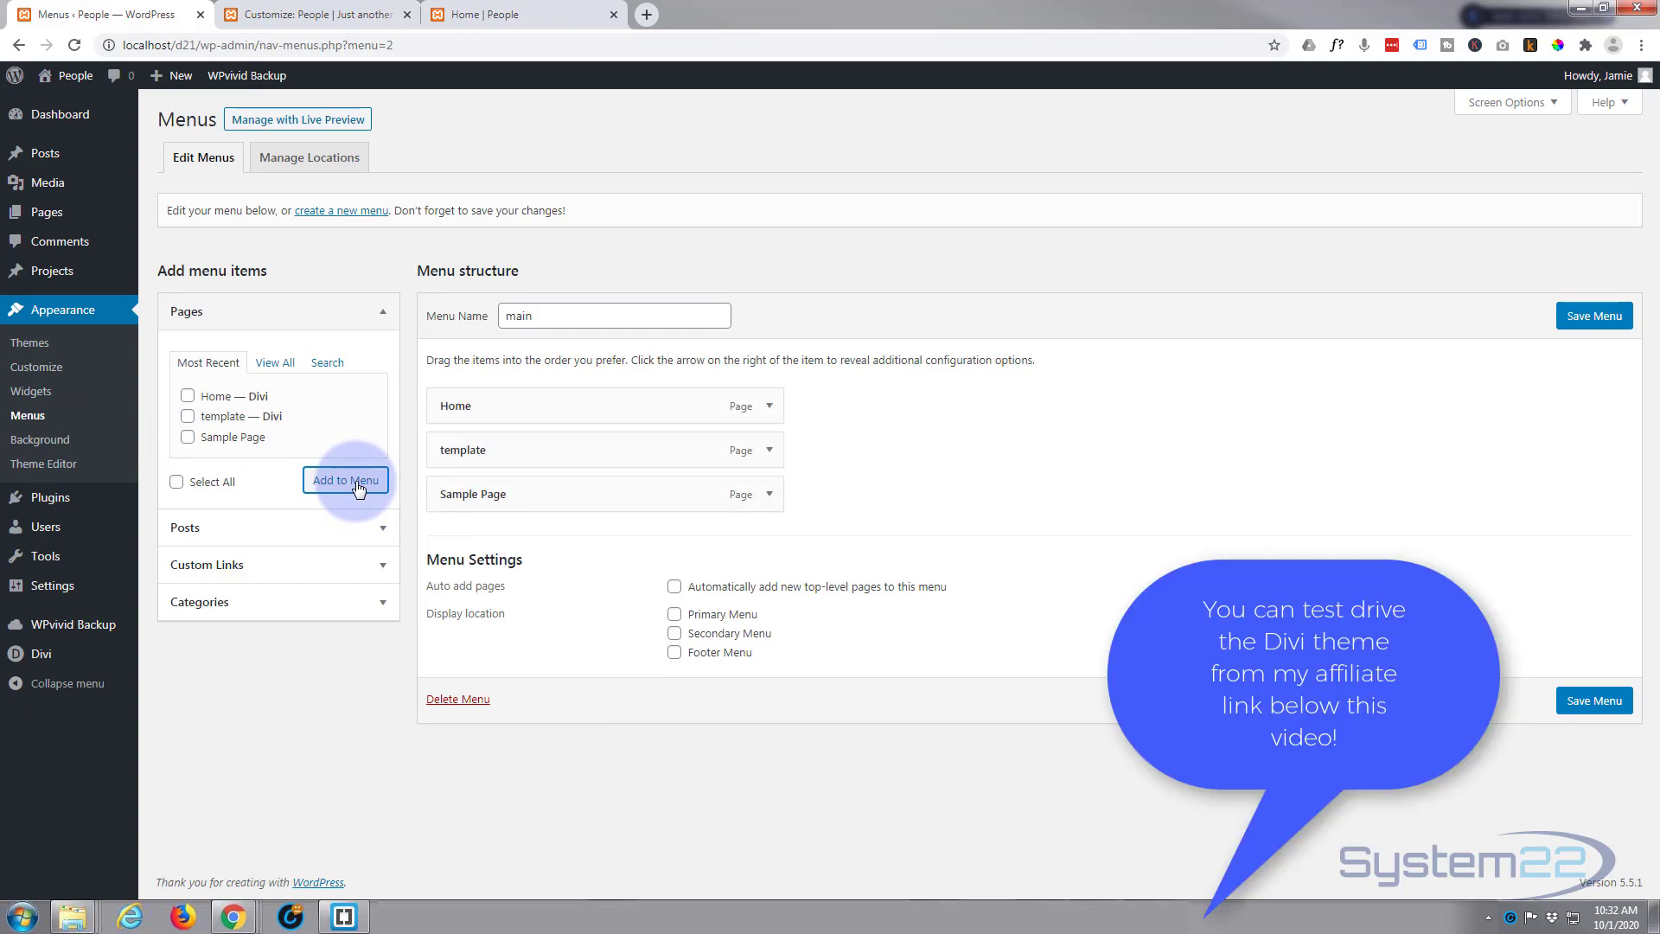
Step: Add a custom link to the main menu with the URL "#" and the link text "Contact us"
{"action": "left_click", "coordinate": [336, 575]}
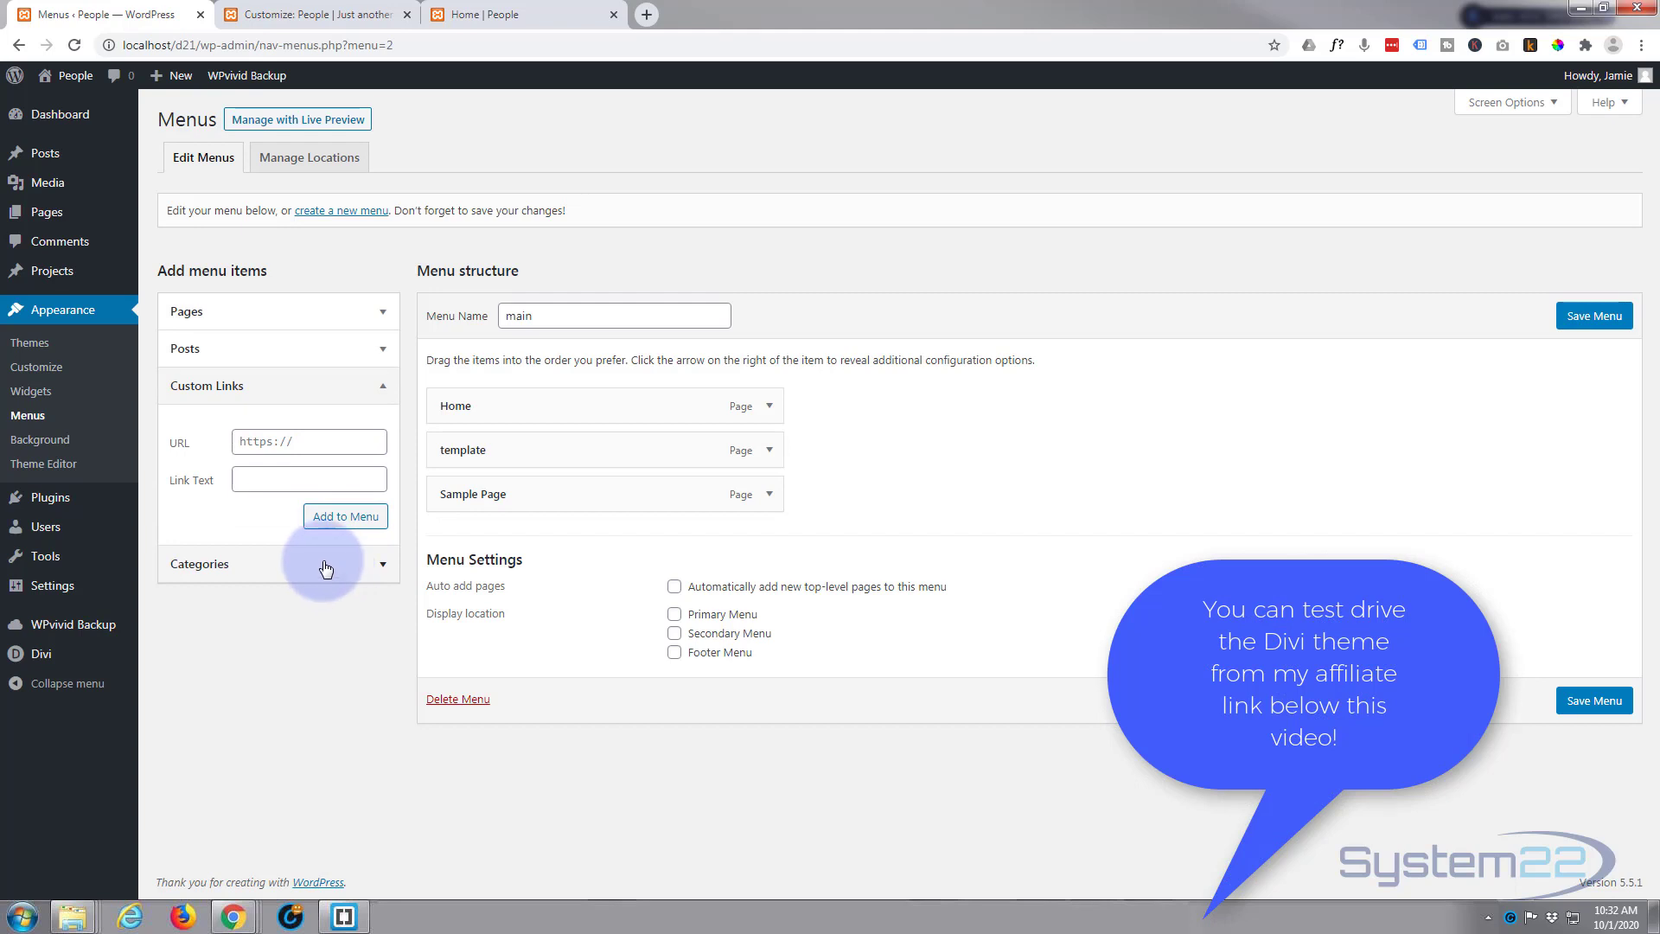
{"action": "left_click", "coordinate": [258, 442]}
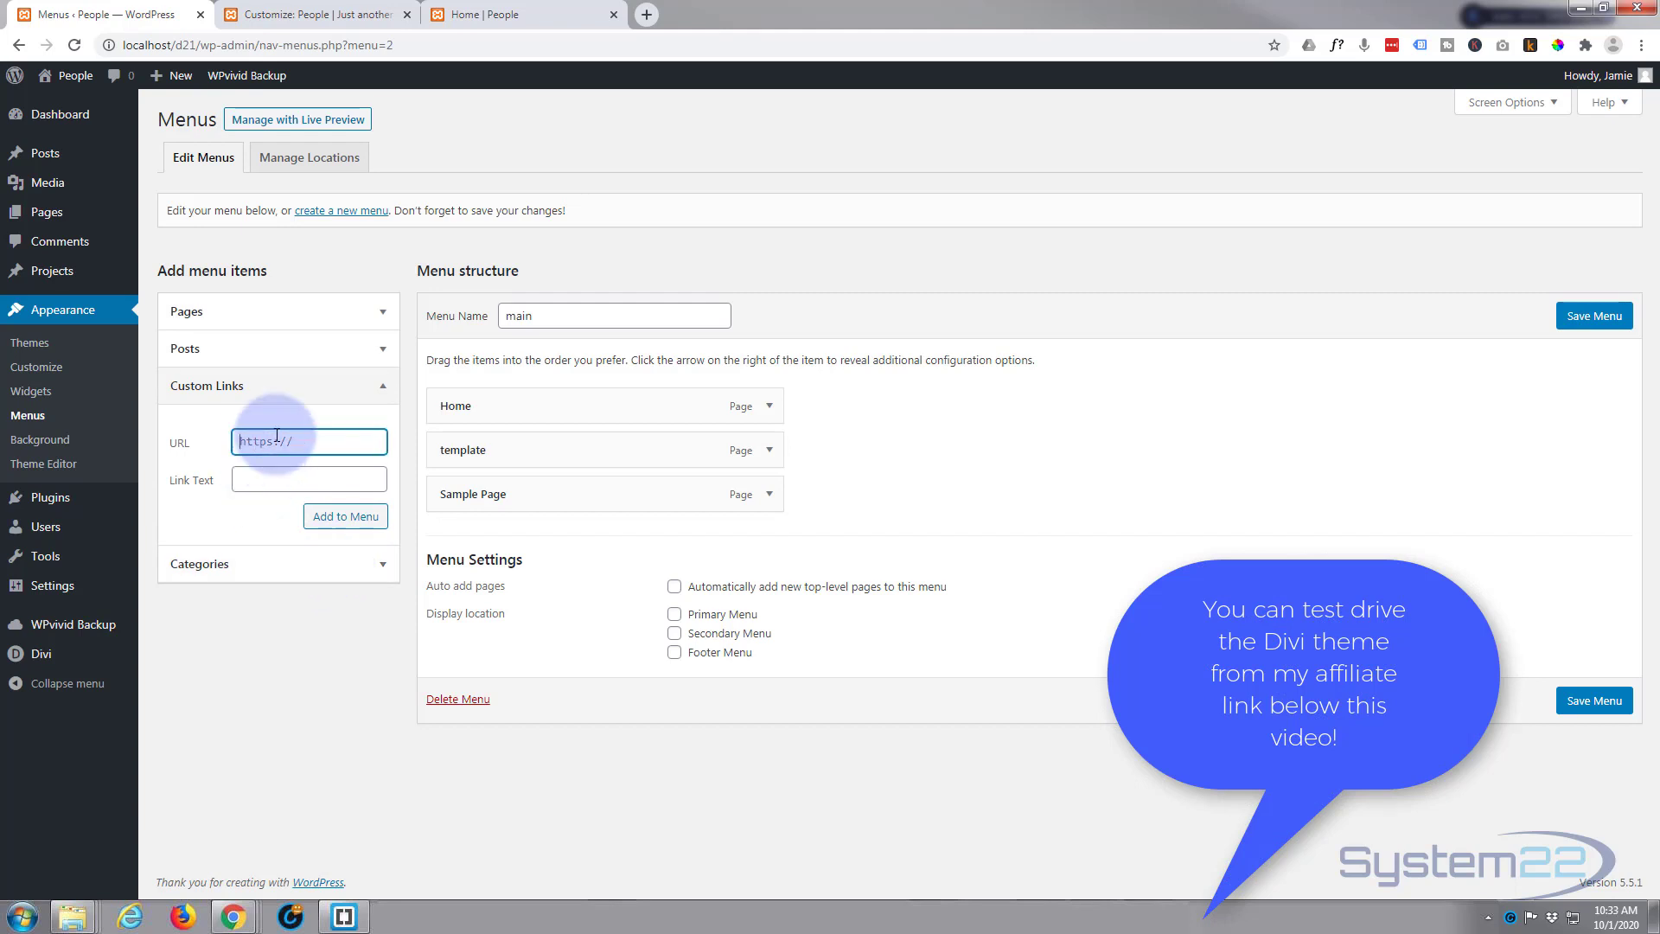
{"action": "type", "text": "#"}
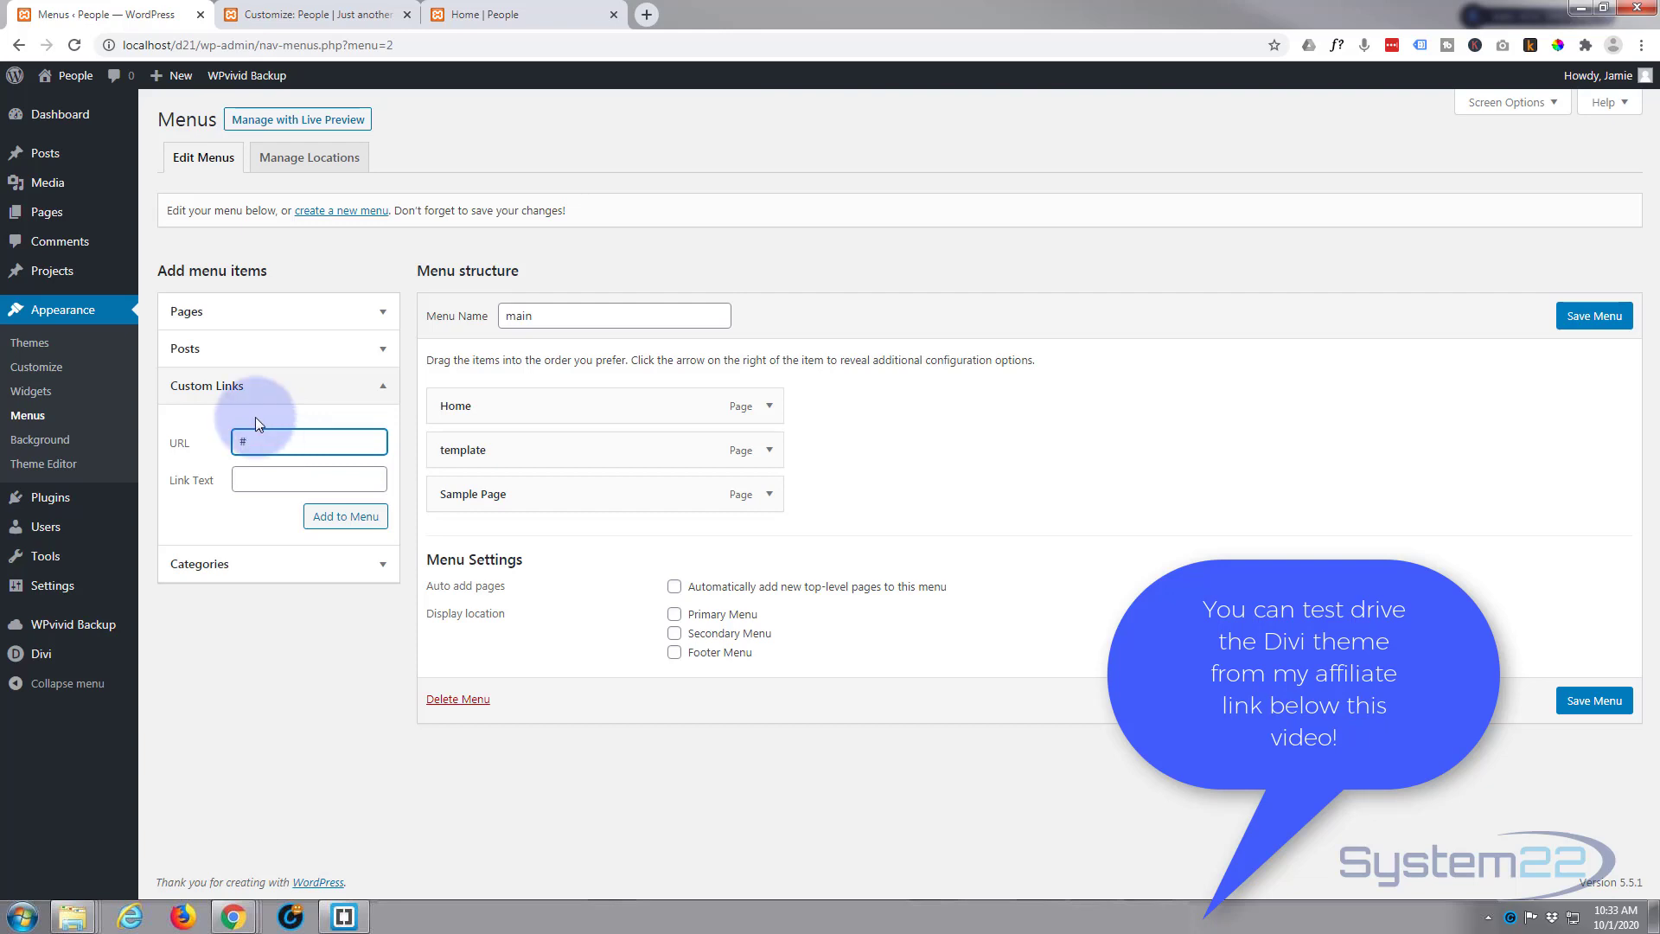
{"action": "left_click", "coordinate": [253, 479]}
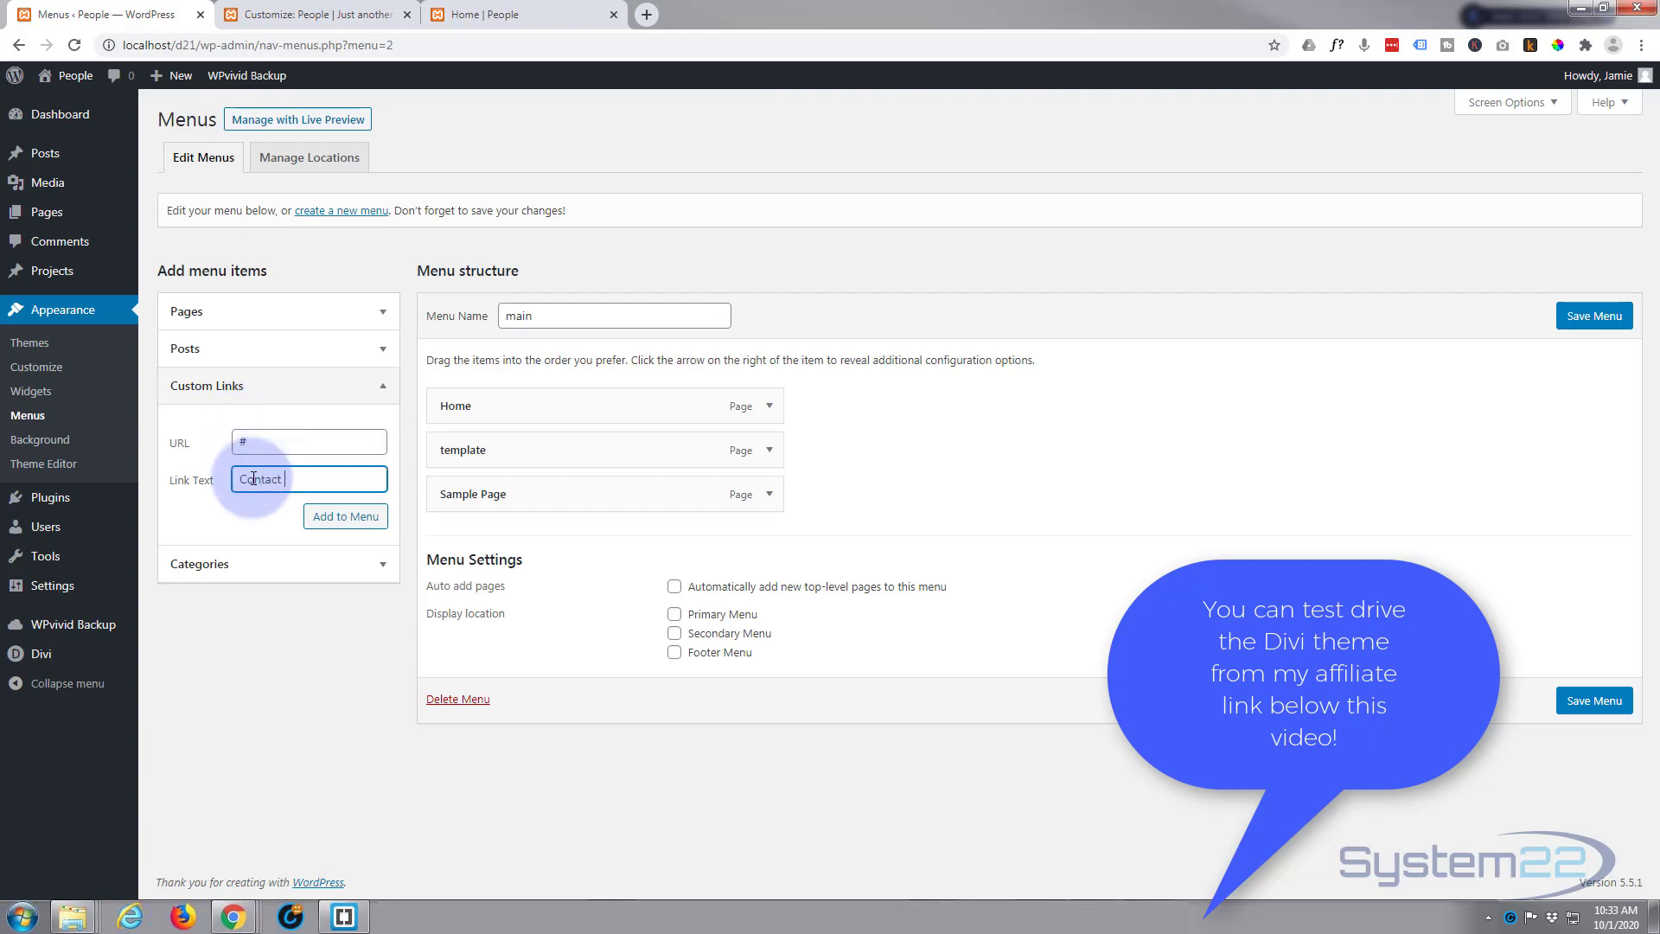
{"action": "left_click", "coordinate": [359, 524]}
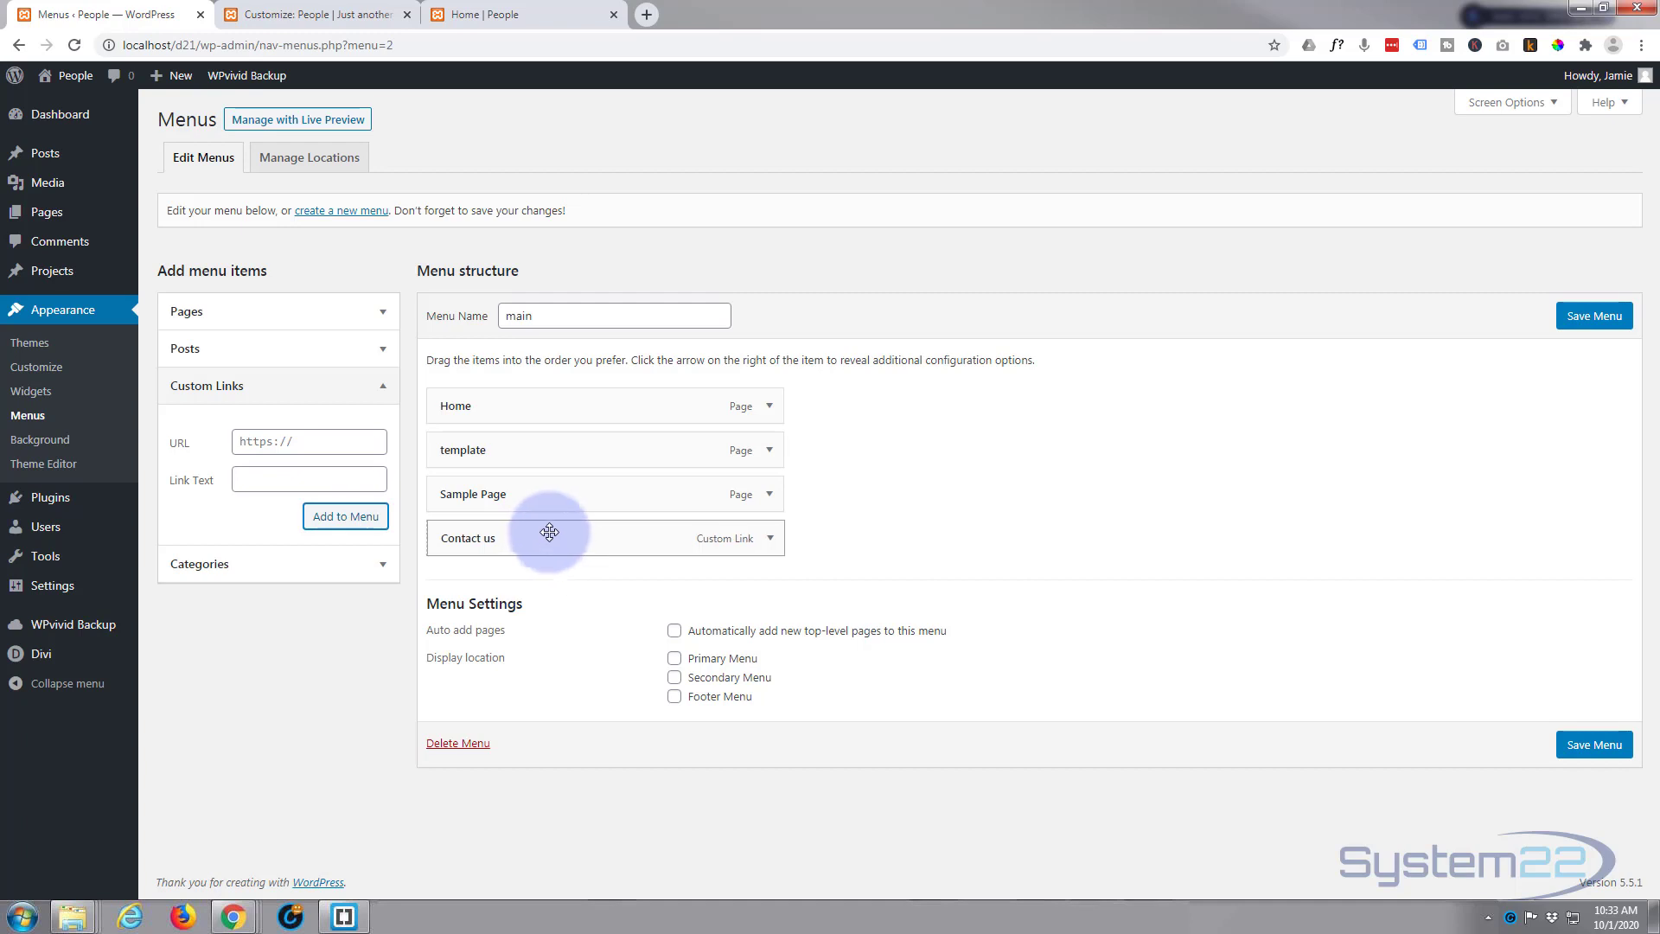
Step: Indent Contact us as a sub item of Sample Page and back to the top level, and save the menu
{"action": "mouse_move", "coordinate": [548, 537]}
{"action": "left_mouse_down"}
{"action": "mouse_move", "coordinate": [548, 427]}
{"action": "mouse_move", "coordinate": [545, 546]}
{"action": "mouse_move", "coordinate": [573, 539]}
{"action": "left_mouse_up"}
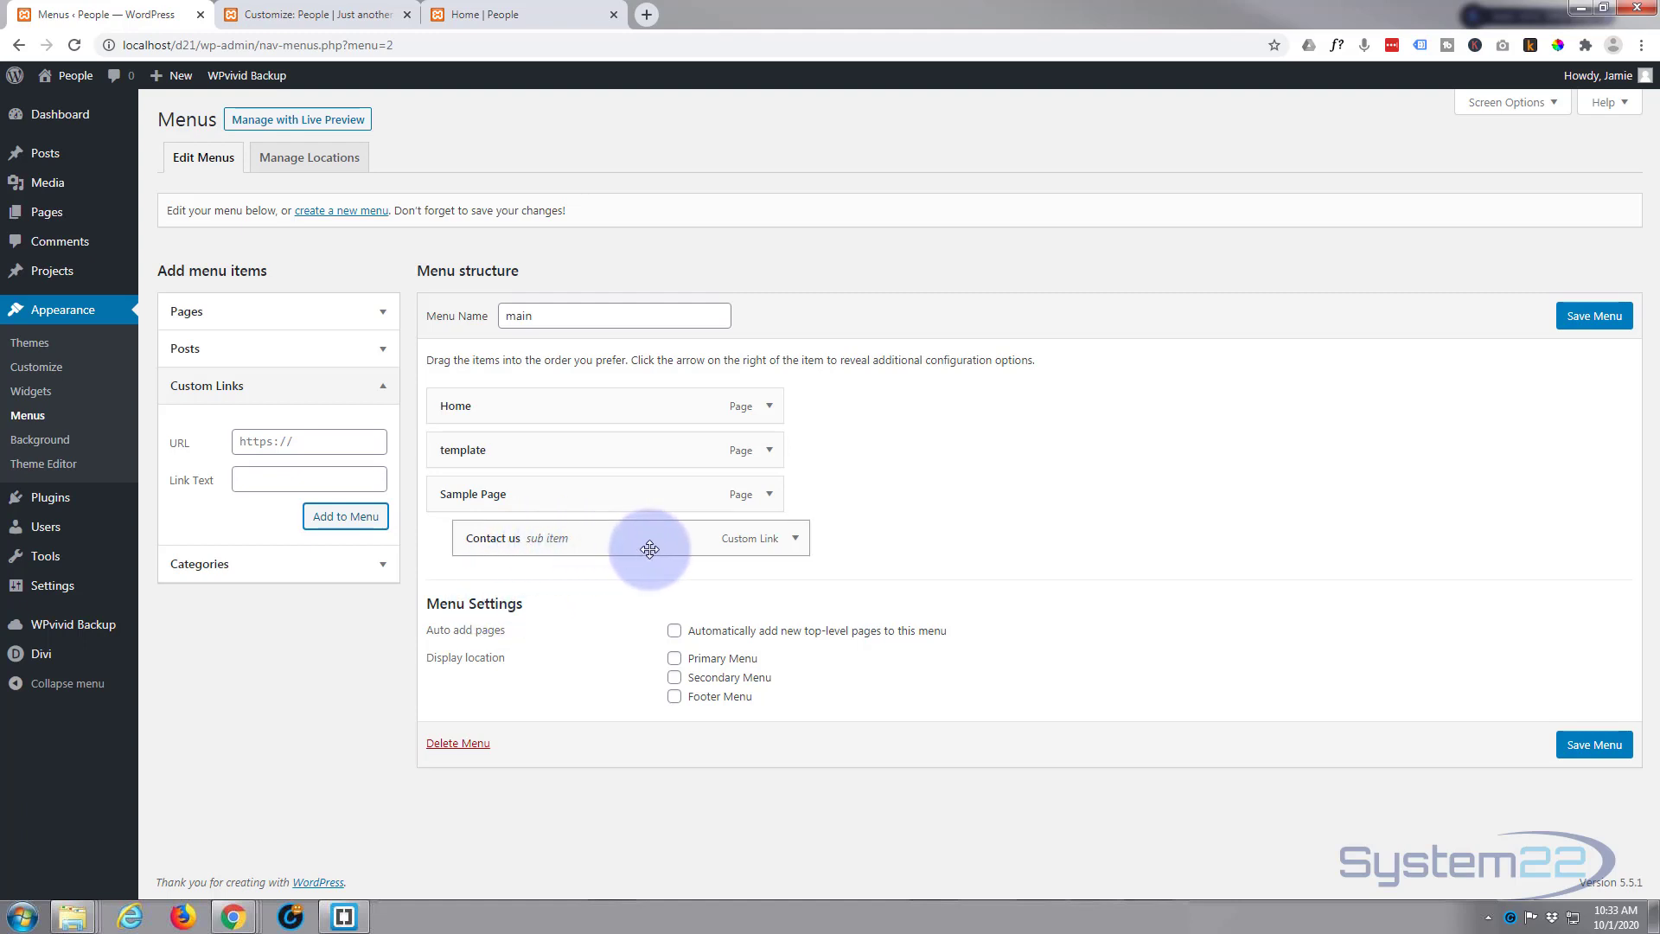
{"action": "left_click_drag", "start_coordinate": [649, 549], "coordinate": [623, 549]}
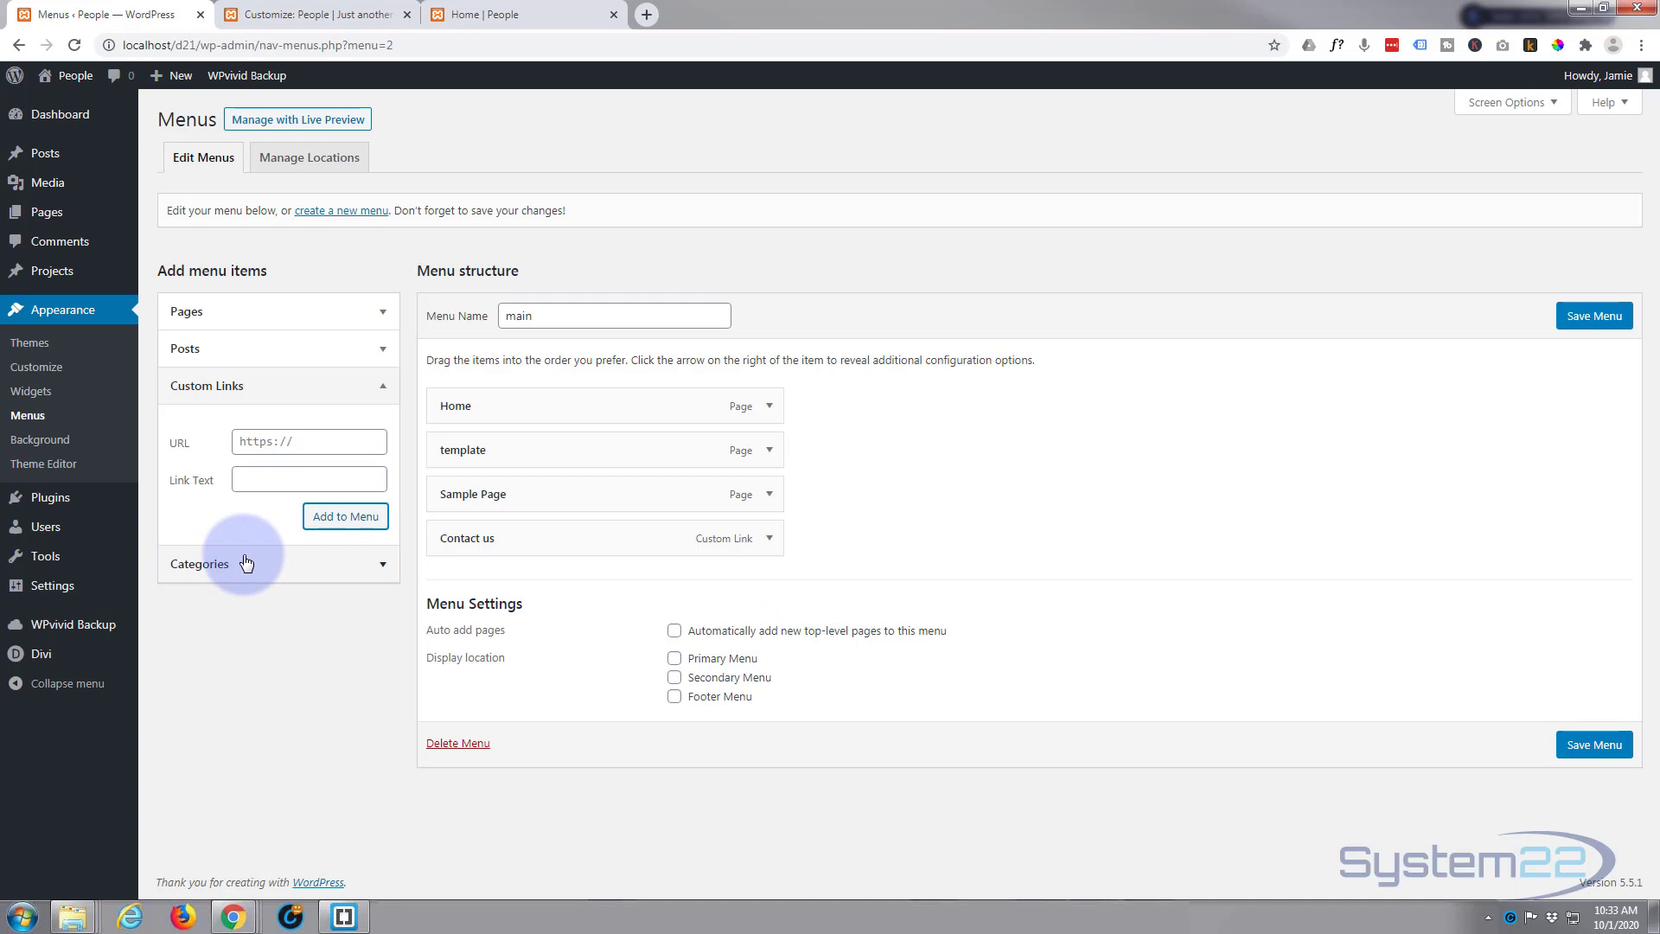
{"action": "left_click", "coordinate": [1596, 317]}
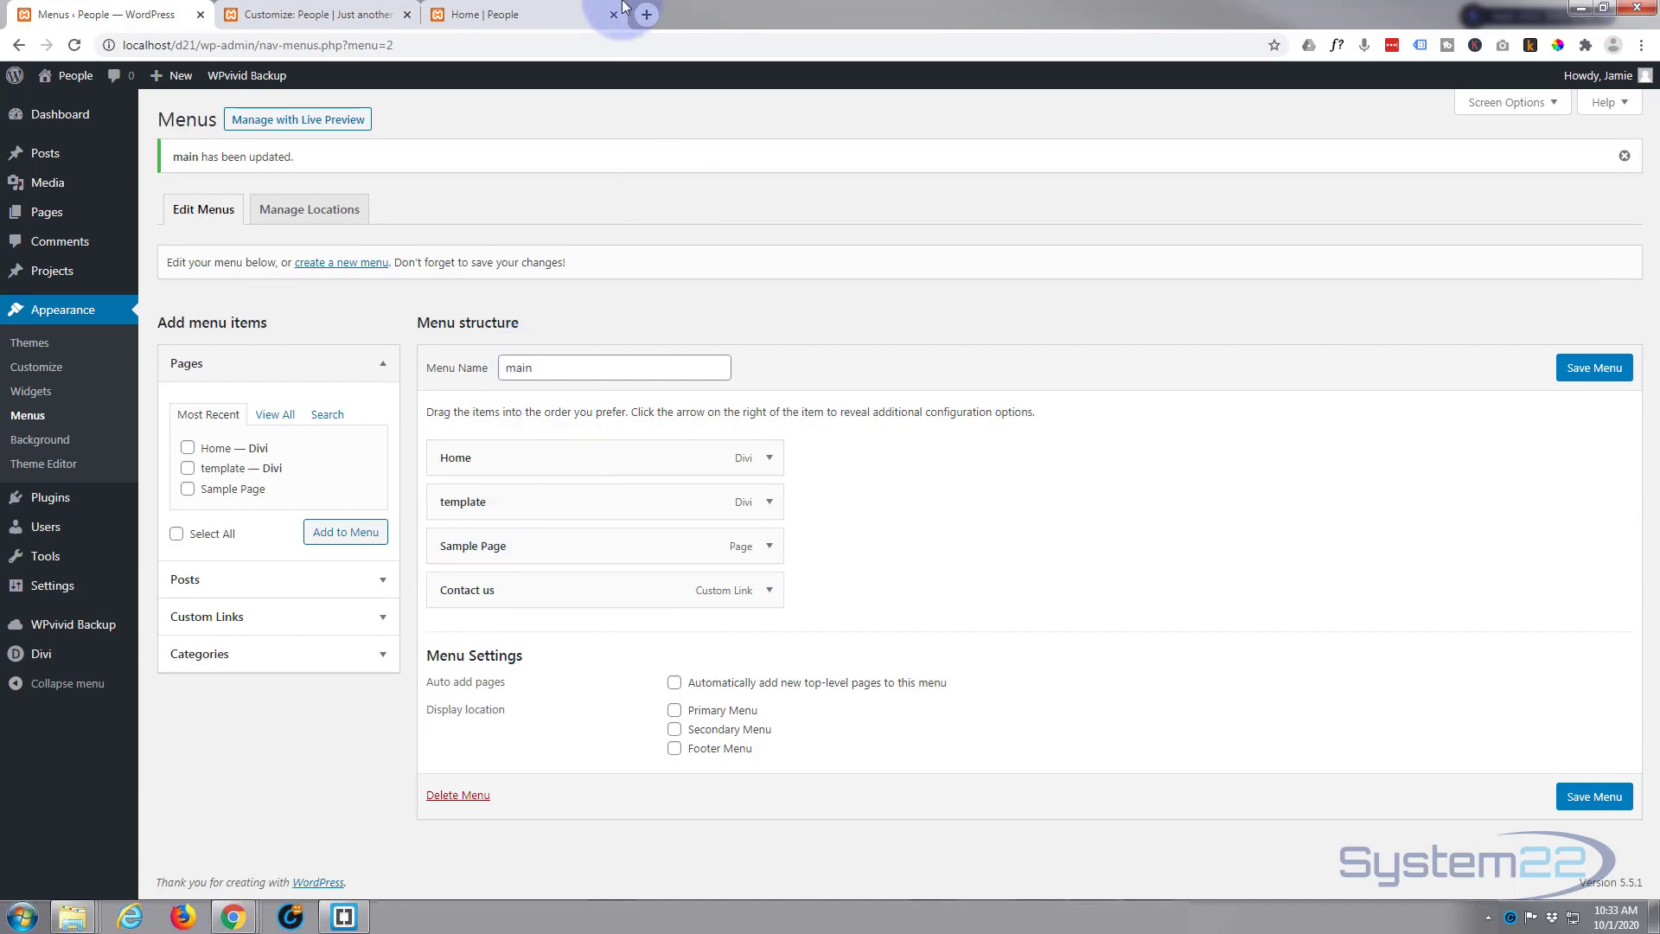
{"action": "left_click", "coordinate": [485, 15]}
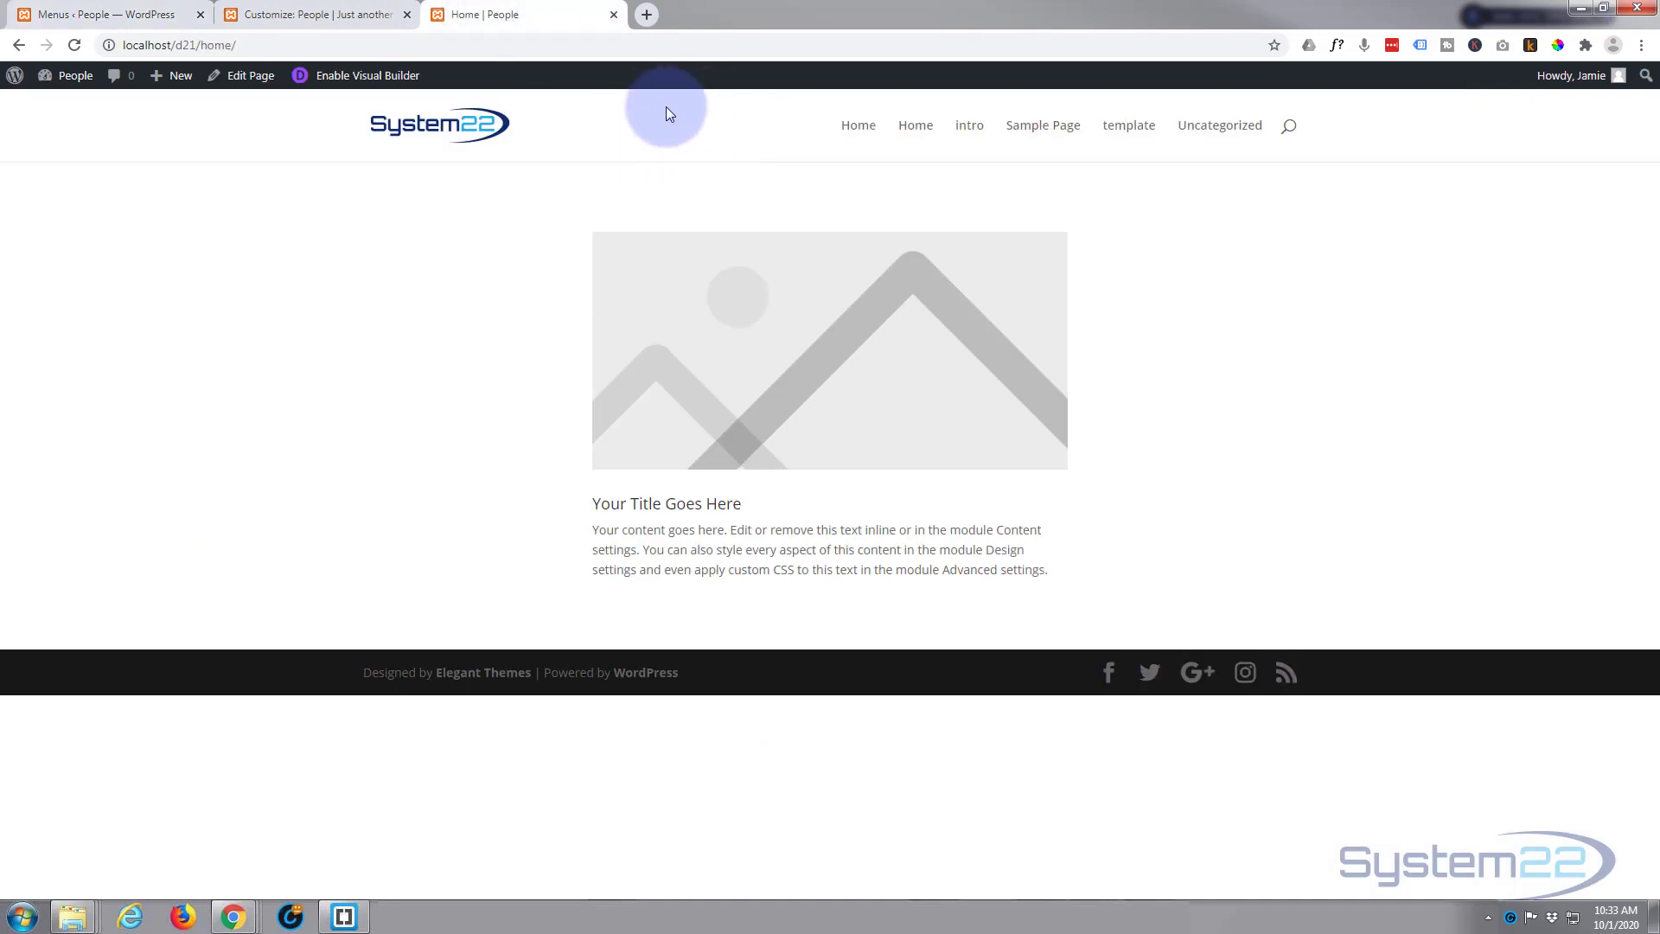
{"action": "left_click", "coordinate": [337, 12]}
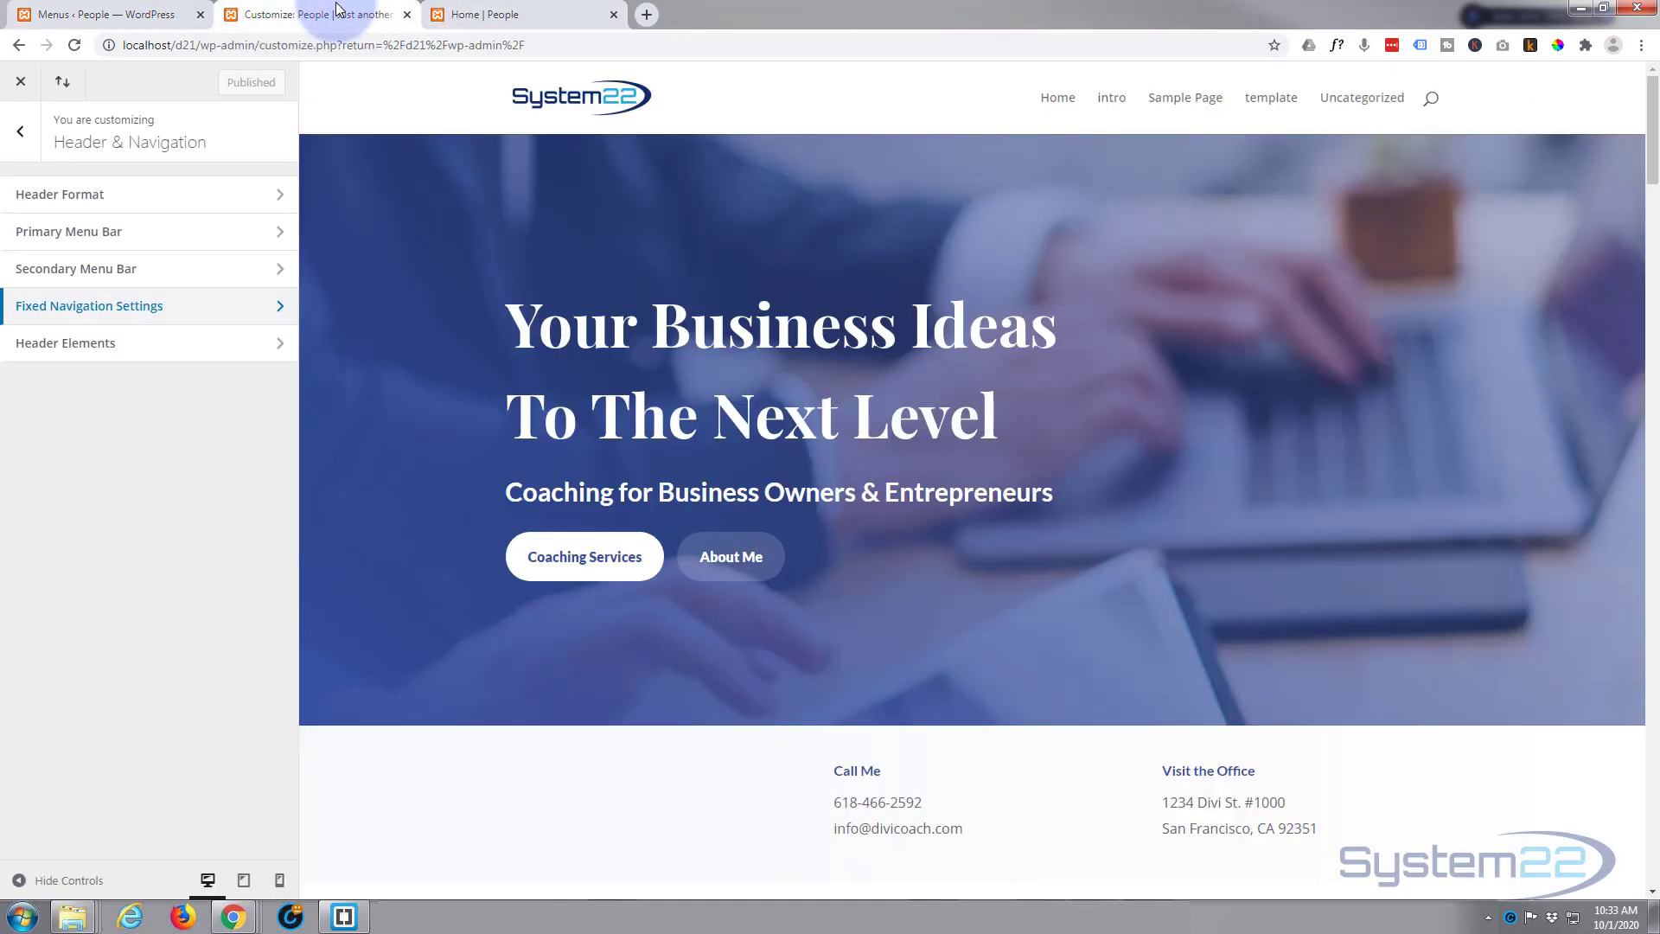
{"action": "left_click", "coordinate": [106, 15]}
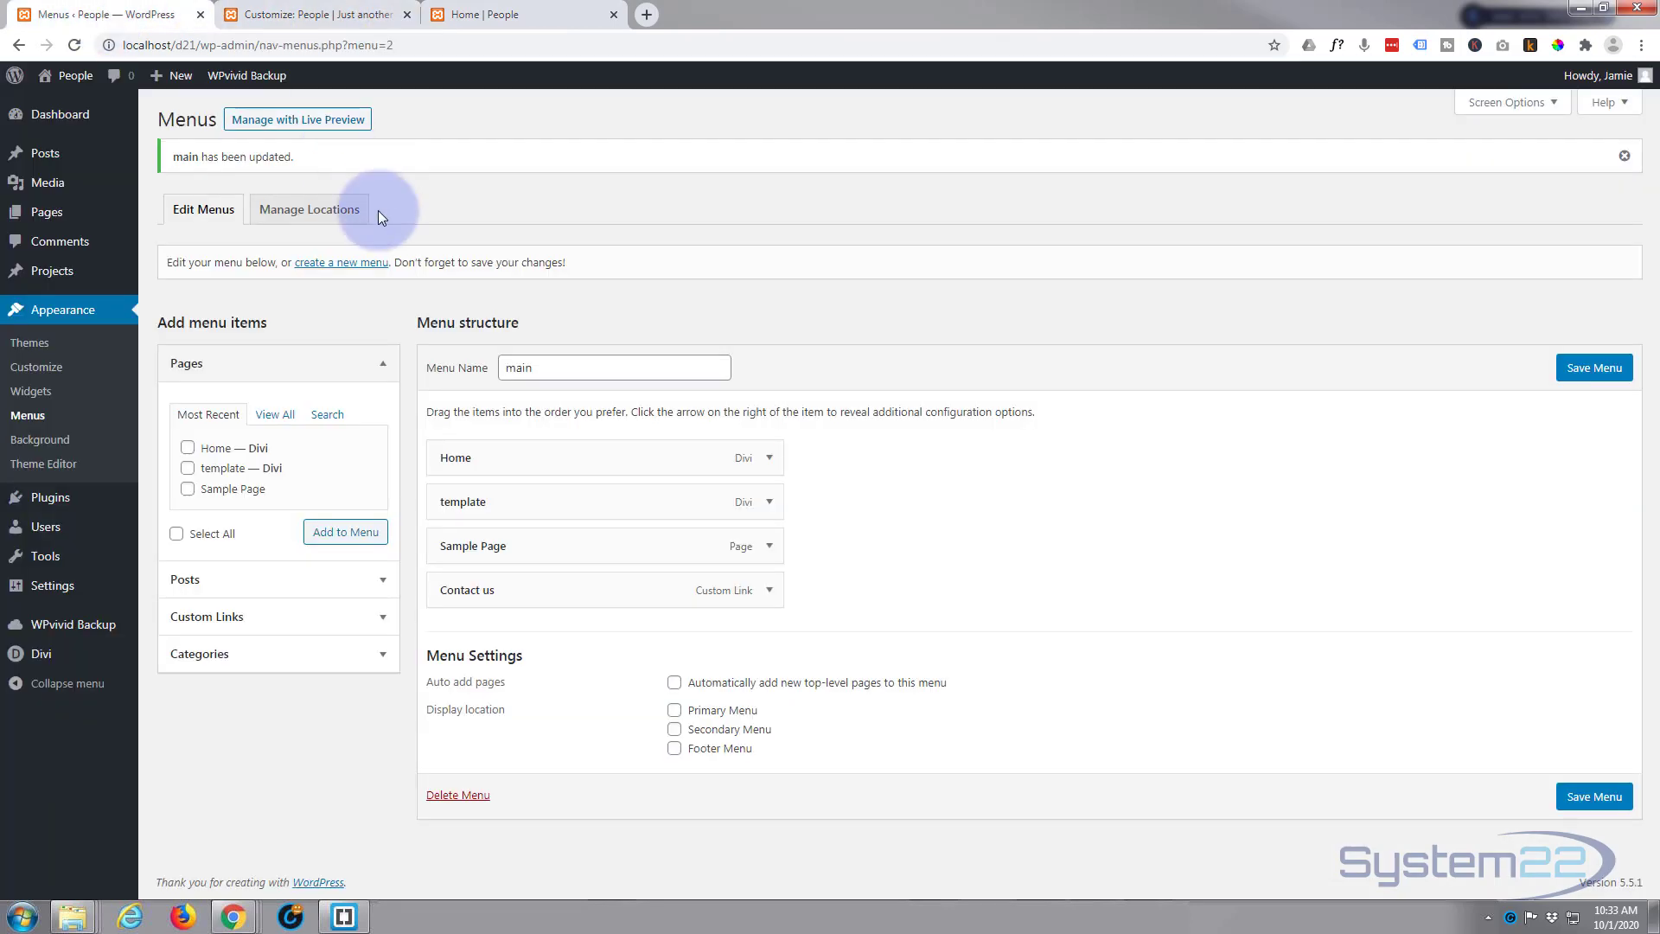
Step: Assign the main menu to the theme's Primary Menu location and save the changes
{"action": "left_click", "coordinate": [313, 213]}
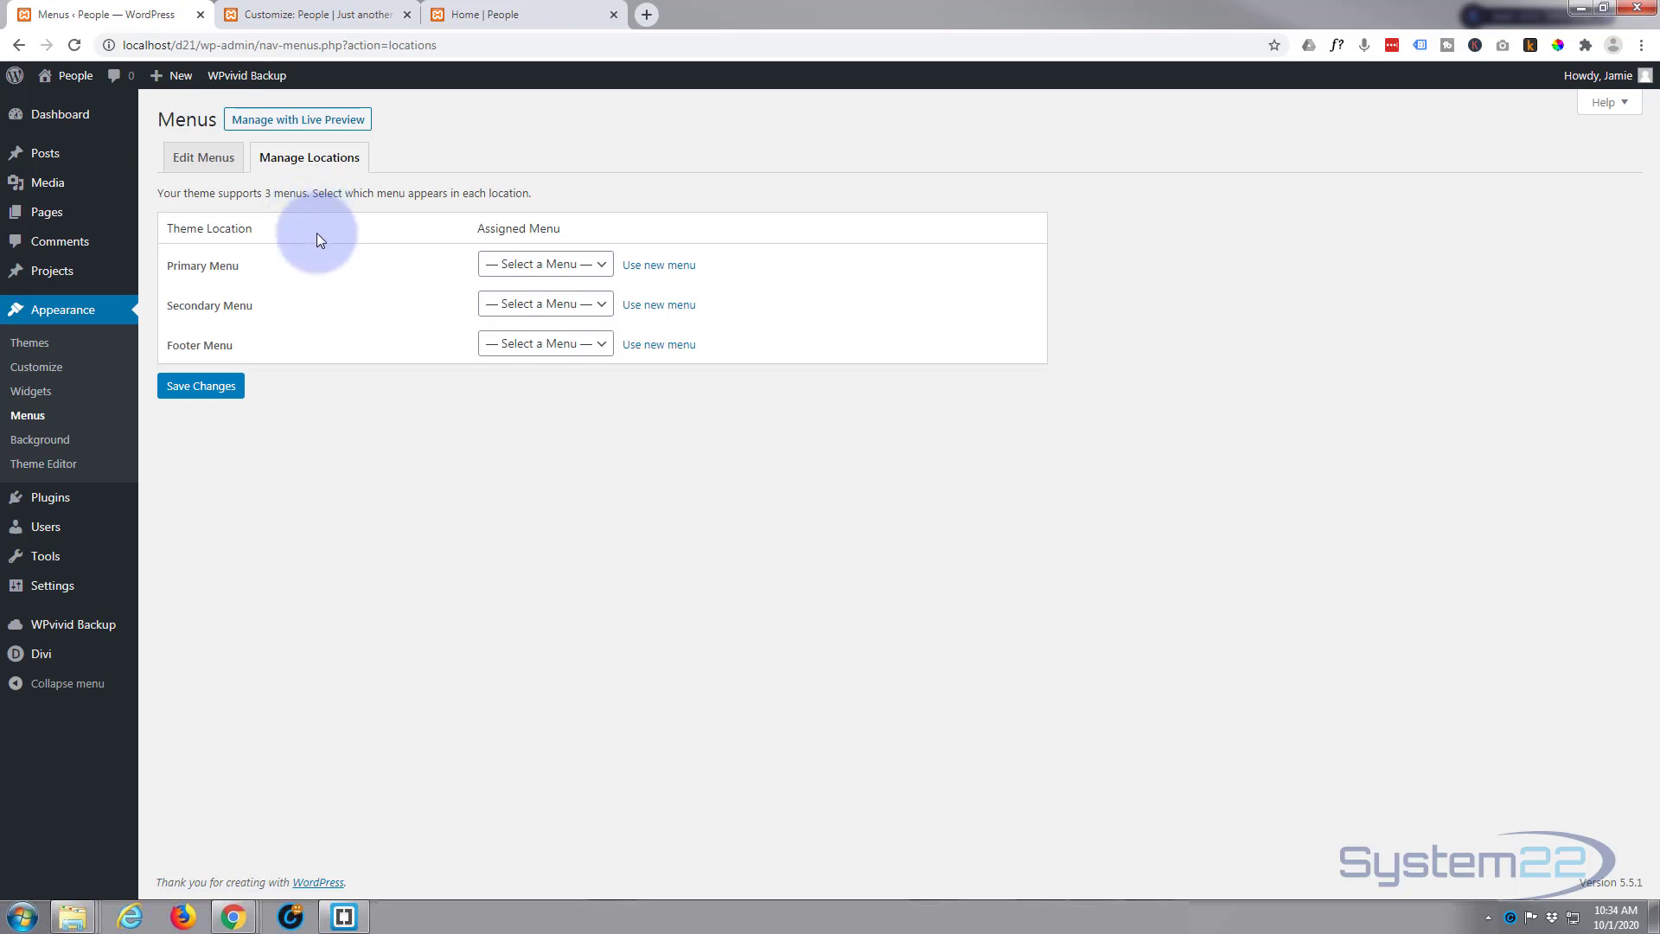
{"action": "left_click", "coordinate": [603, 266]}
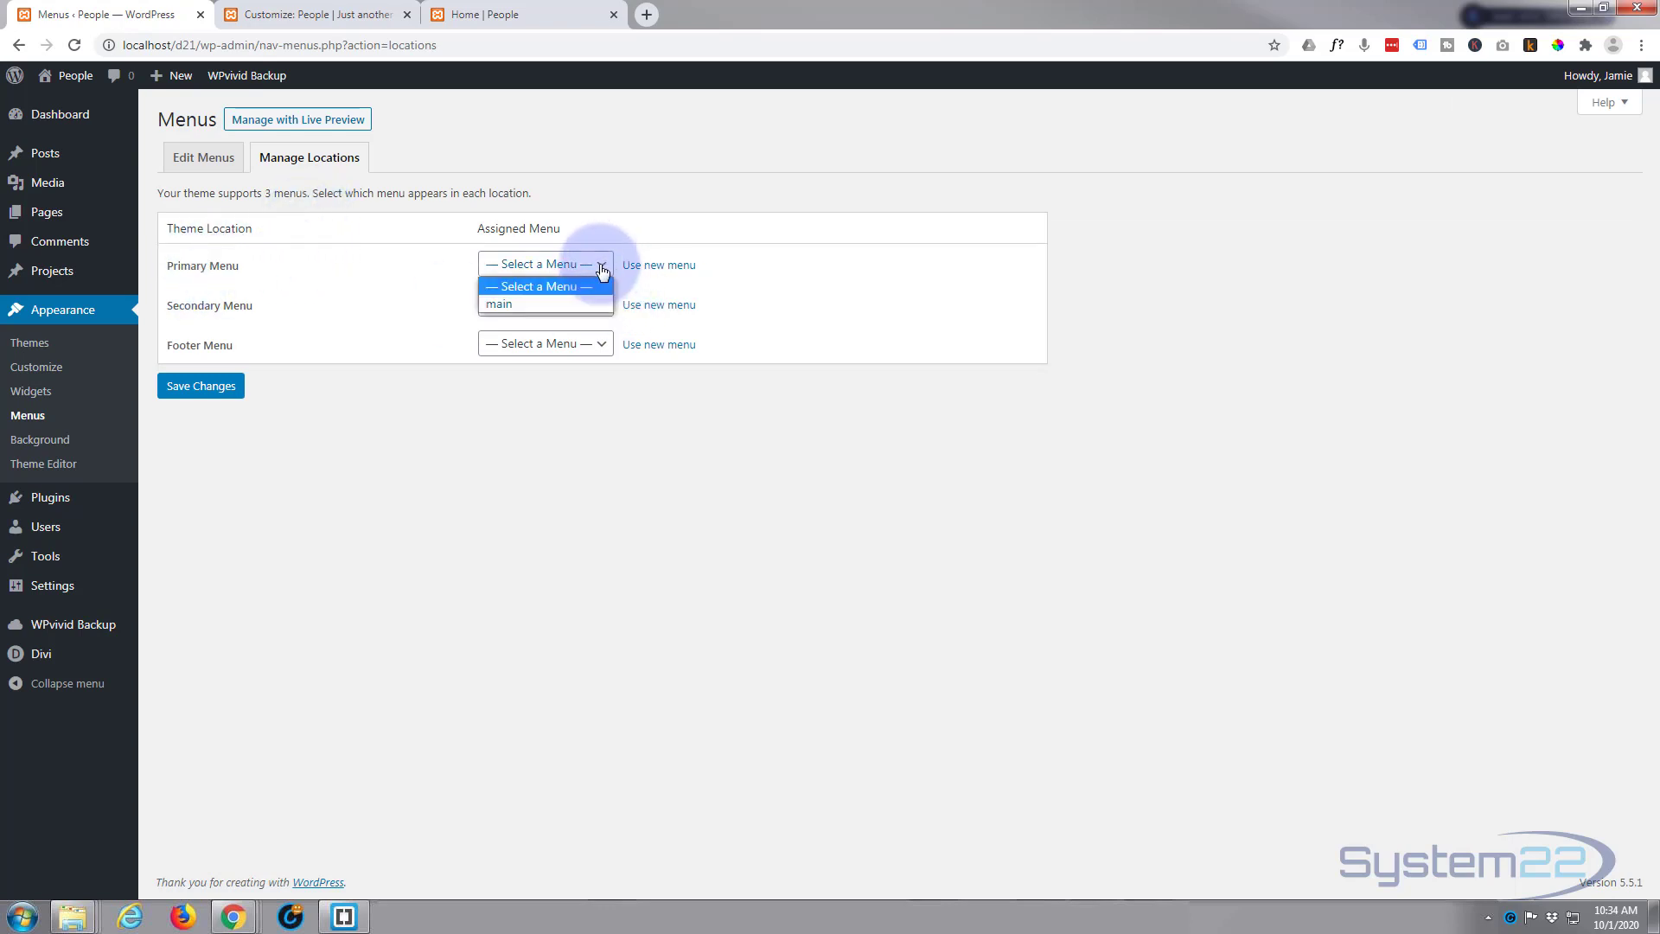
{"action": "left_click", "coordinate": [522, 304]}
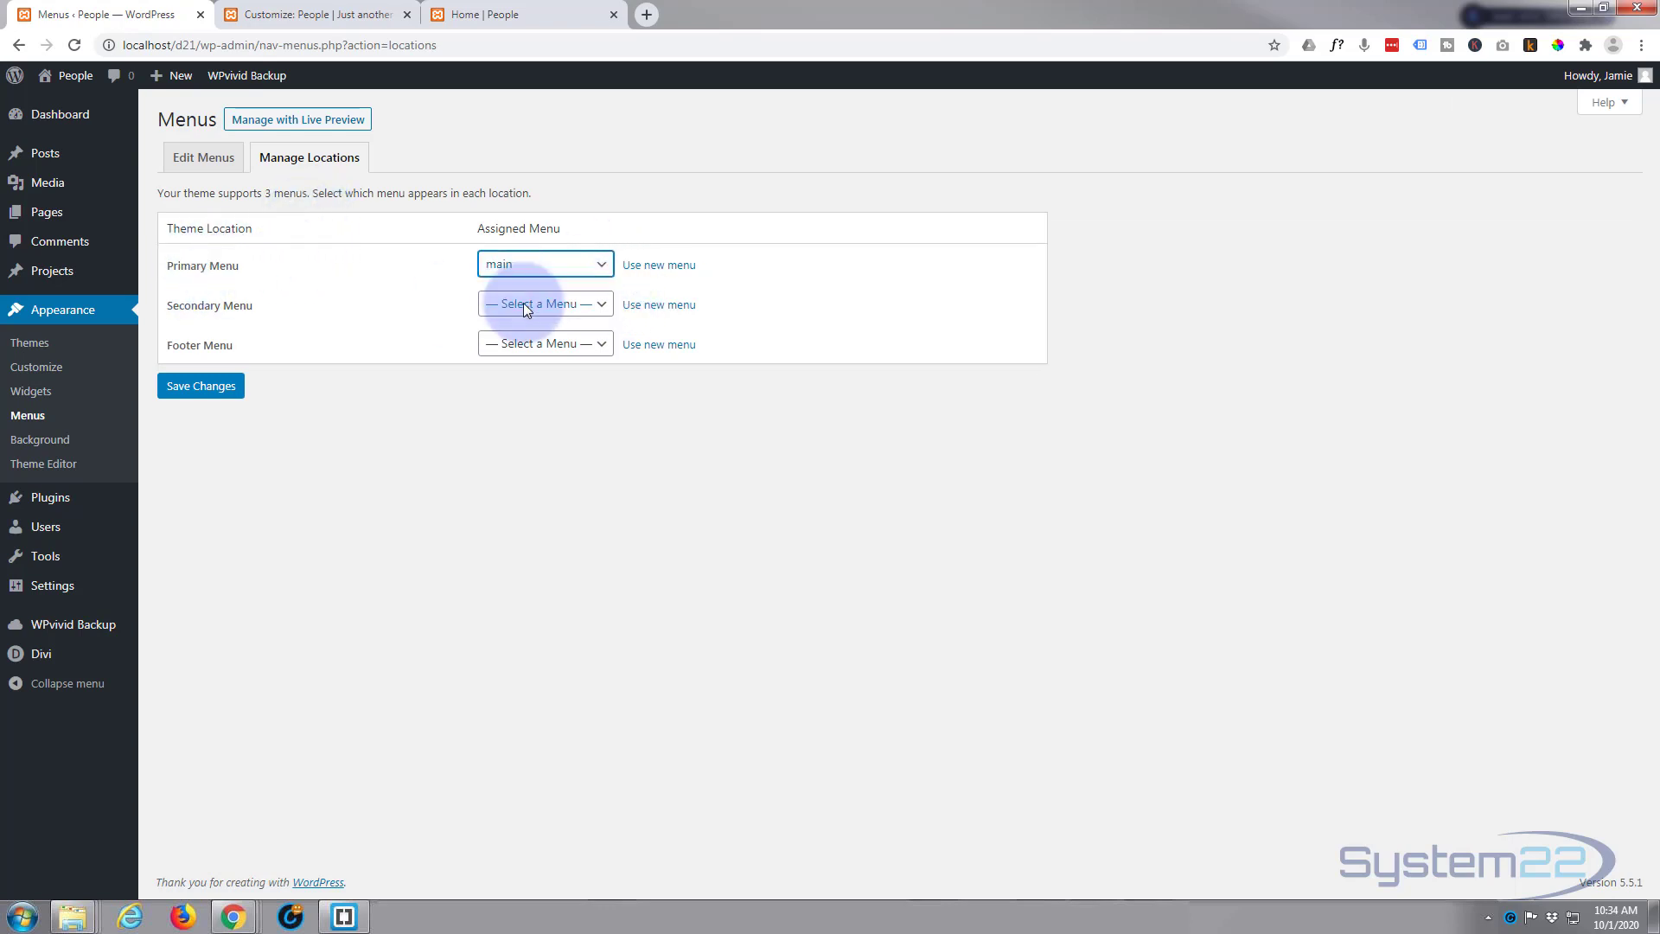
{"action": "left_click", "coordinate": [193, 394]}
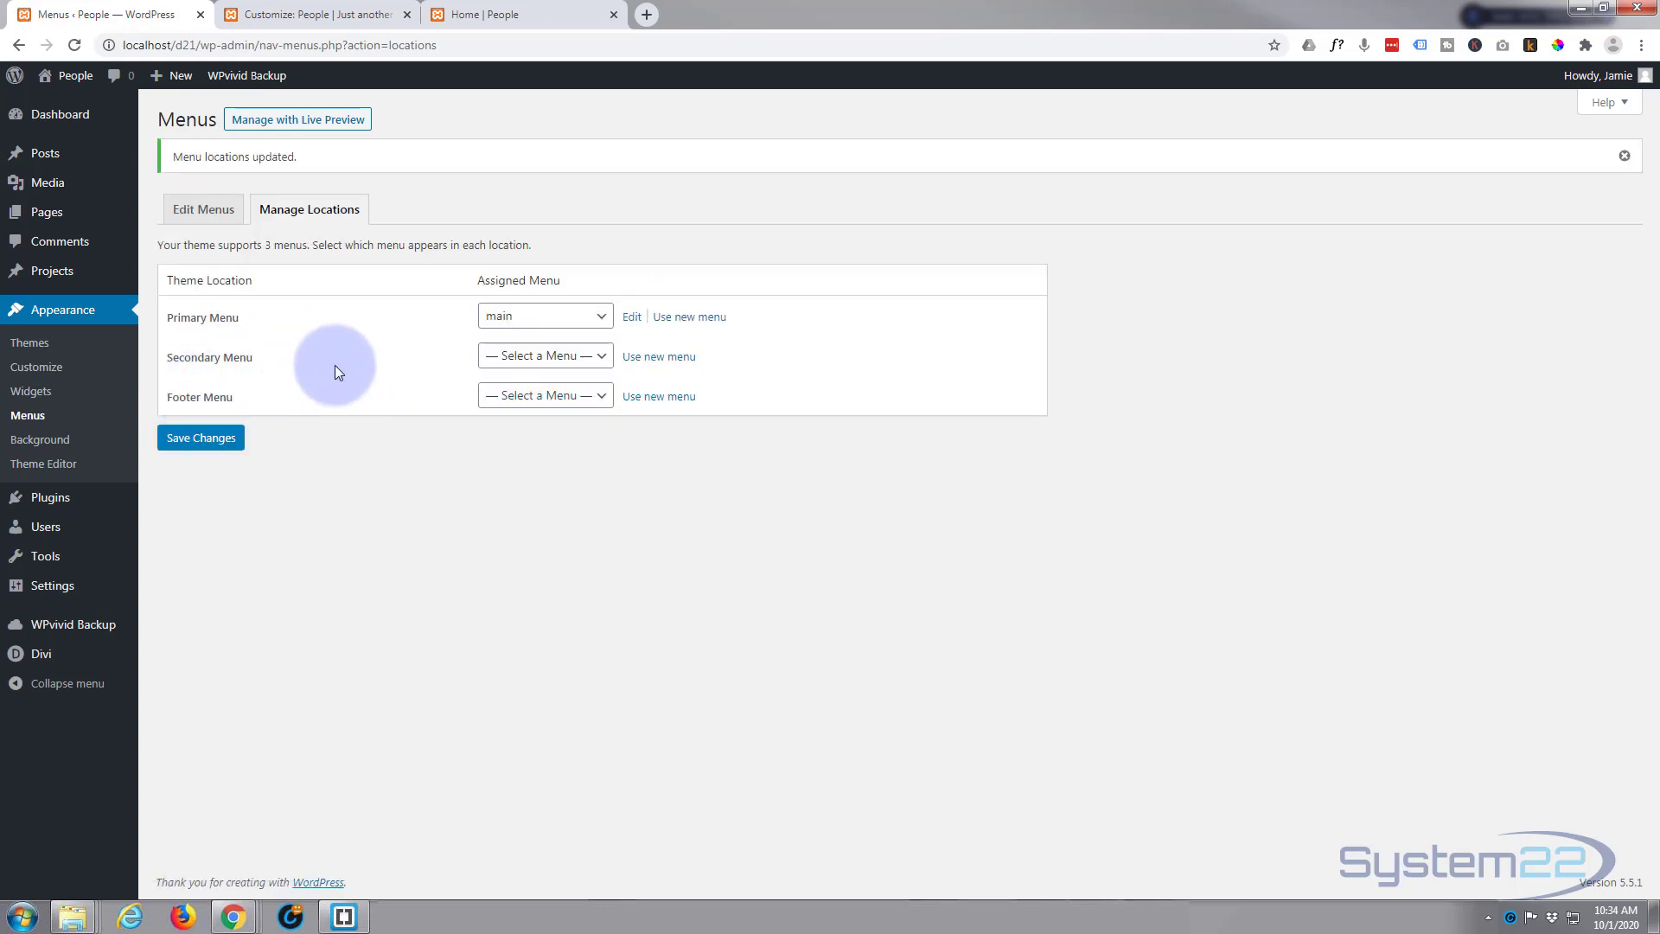
{"action": "left_click", "coordinate": [300, 19]}
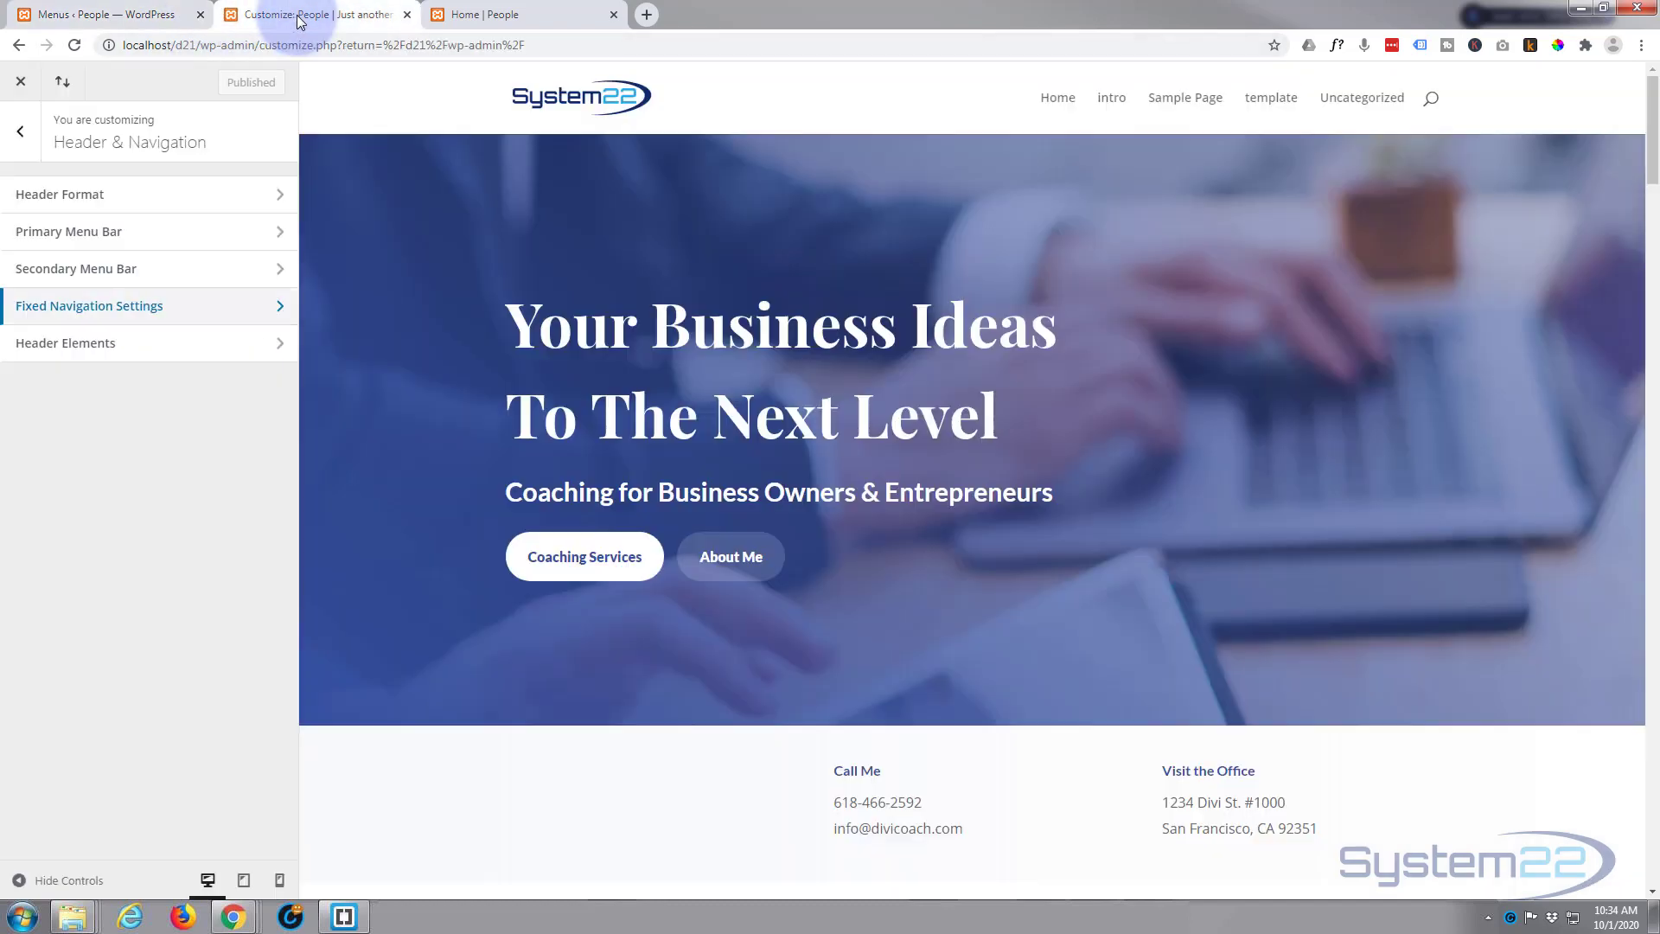
{"action": "left_click", "coordinate": [130, 17]}
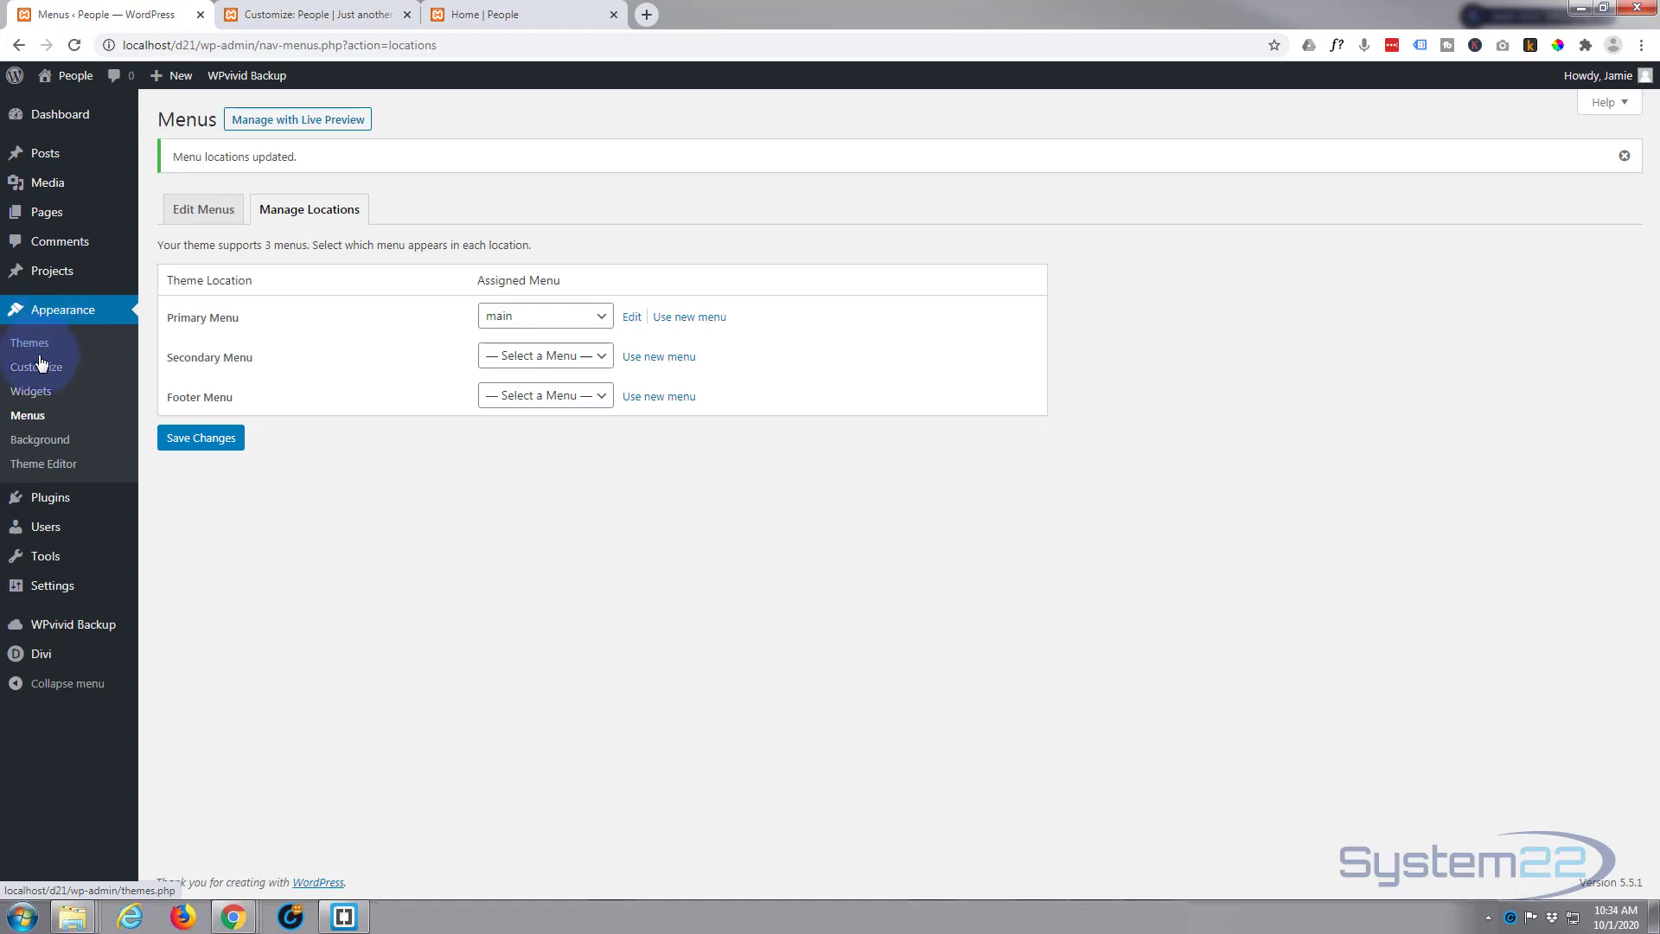
Step: Go to the Divi theme customizer and look through the Header & Navigation settings, returning to the main settings list
{"action": "mouse_move", "coordinate": [68, 660]}
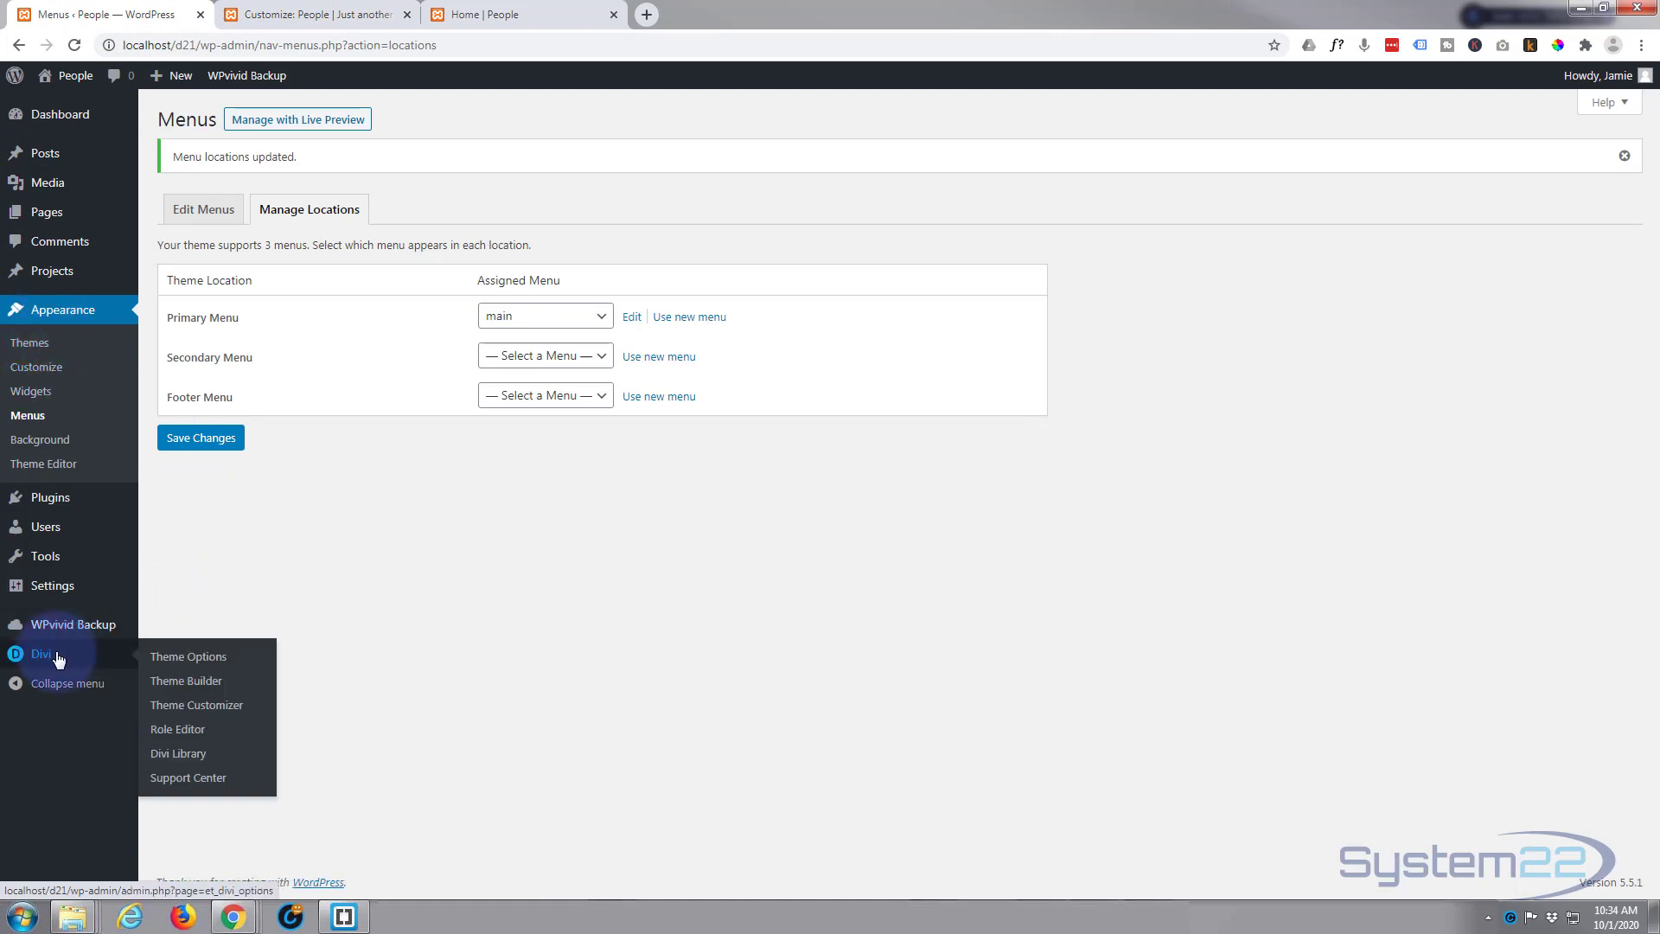
{"action": "left_click", "coordinate": [192, 714]}
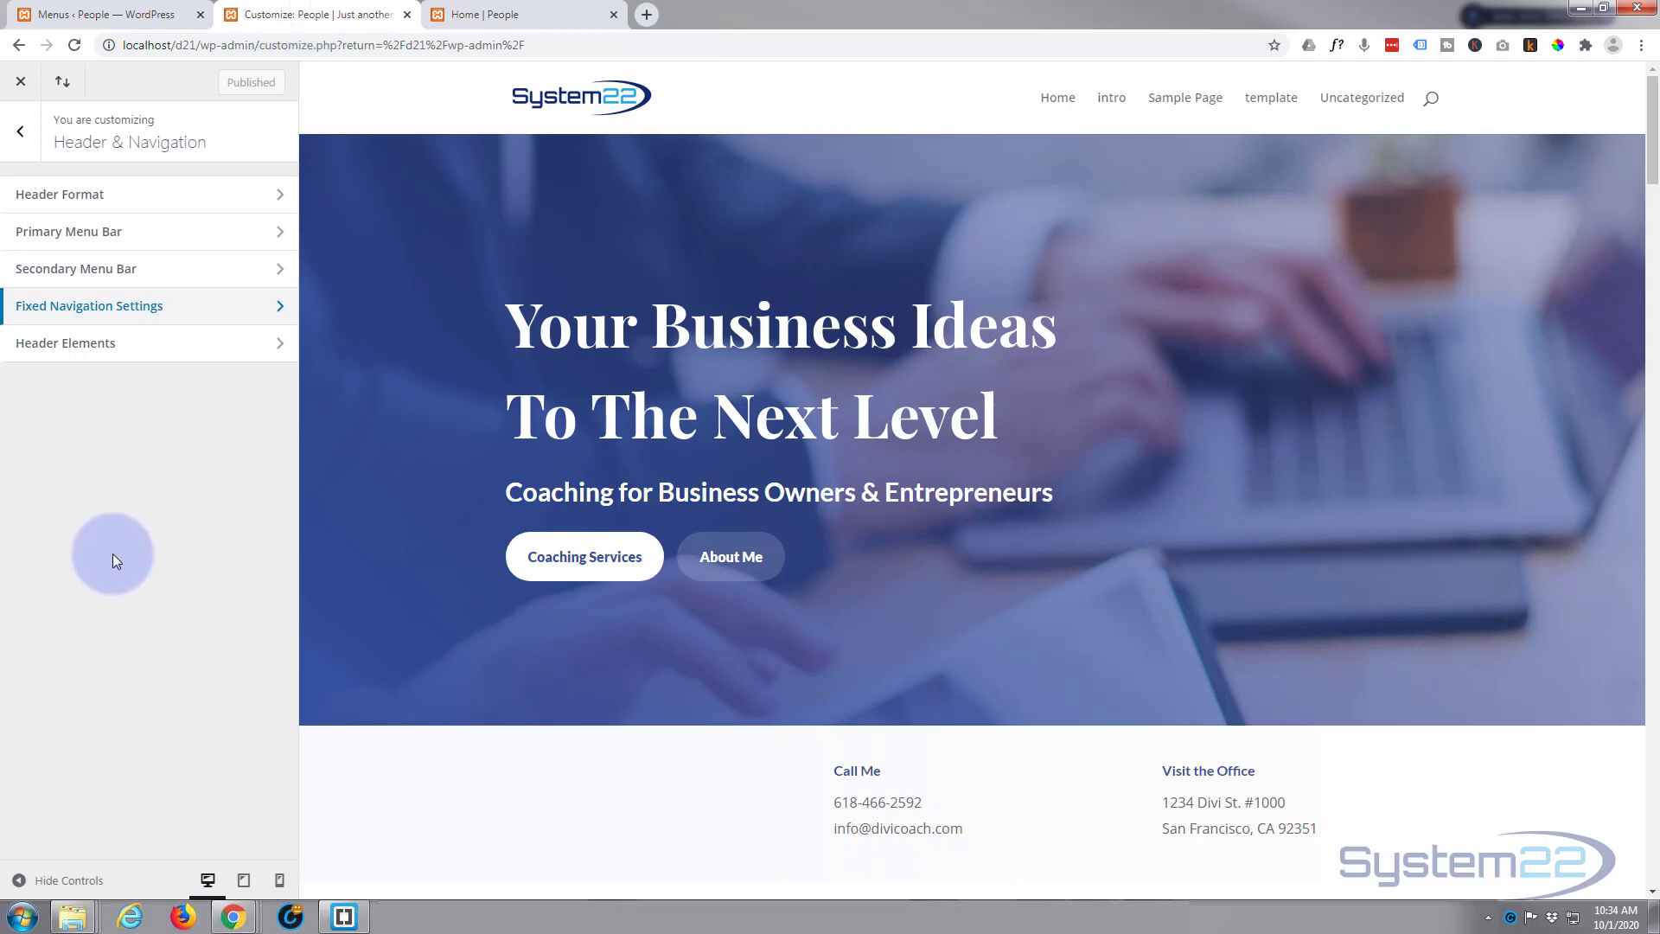
{"action": "left_click", "coordinate": [22, 137]}
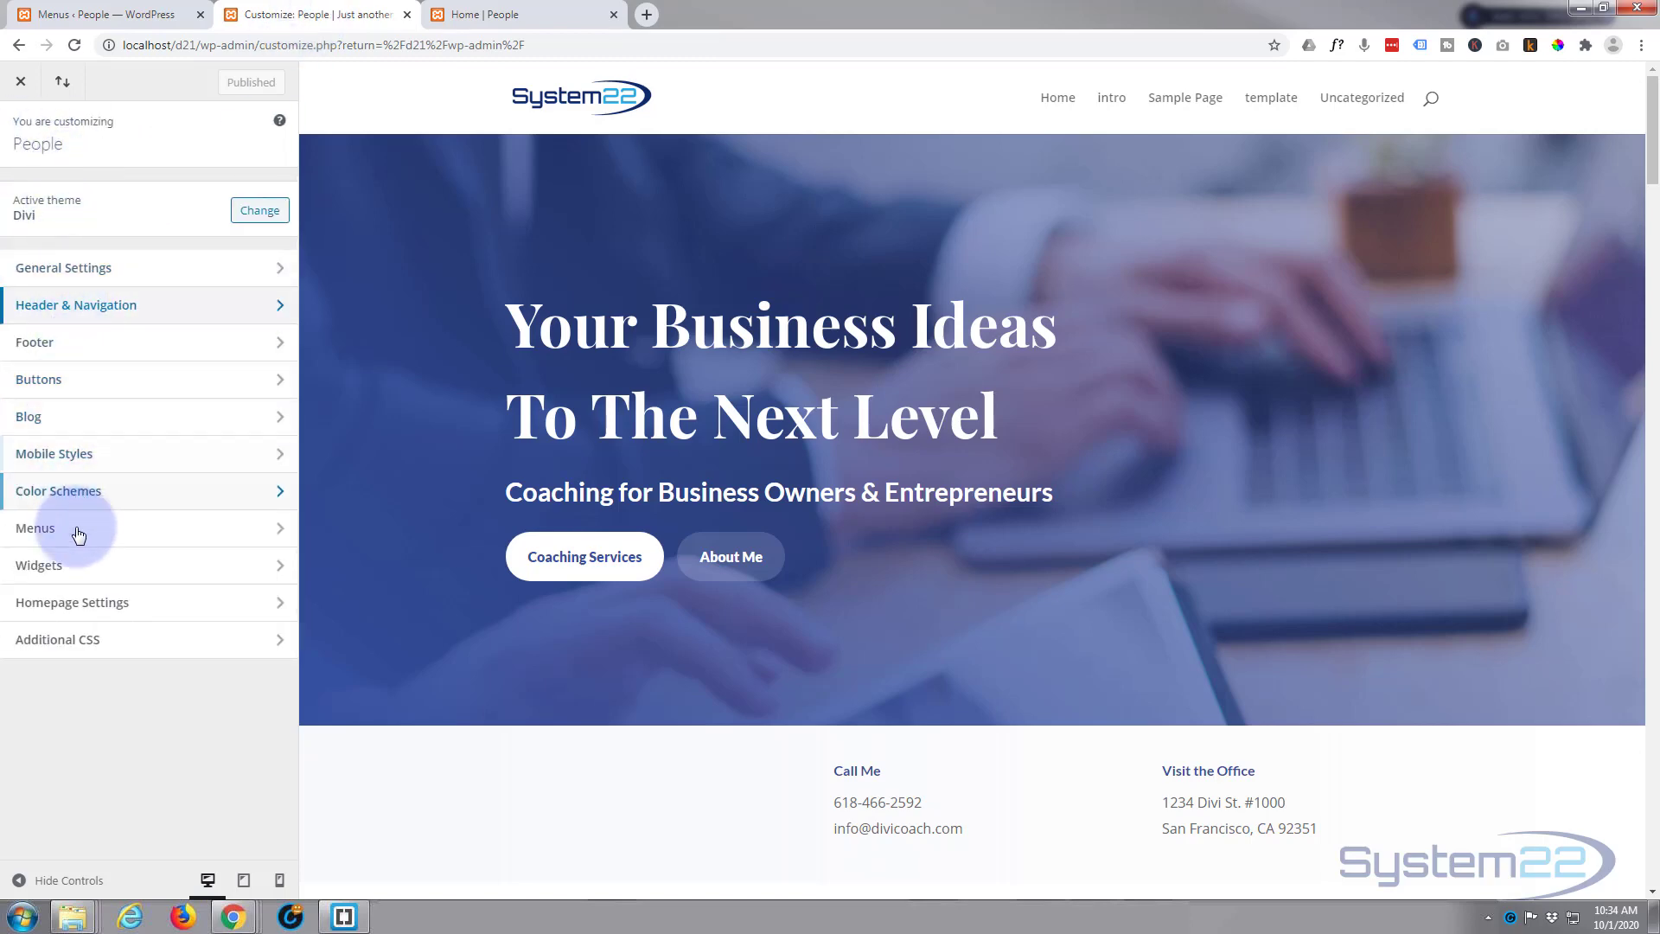
{"action": "left_click", "coordinate": [142, 309]}
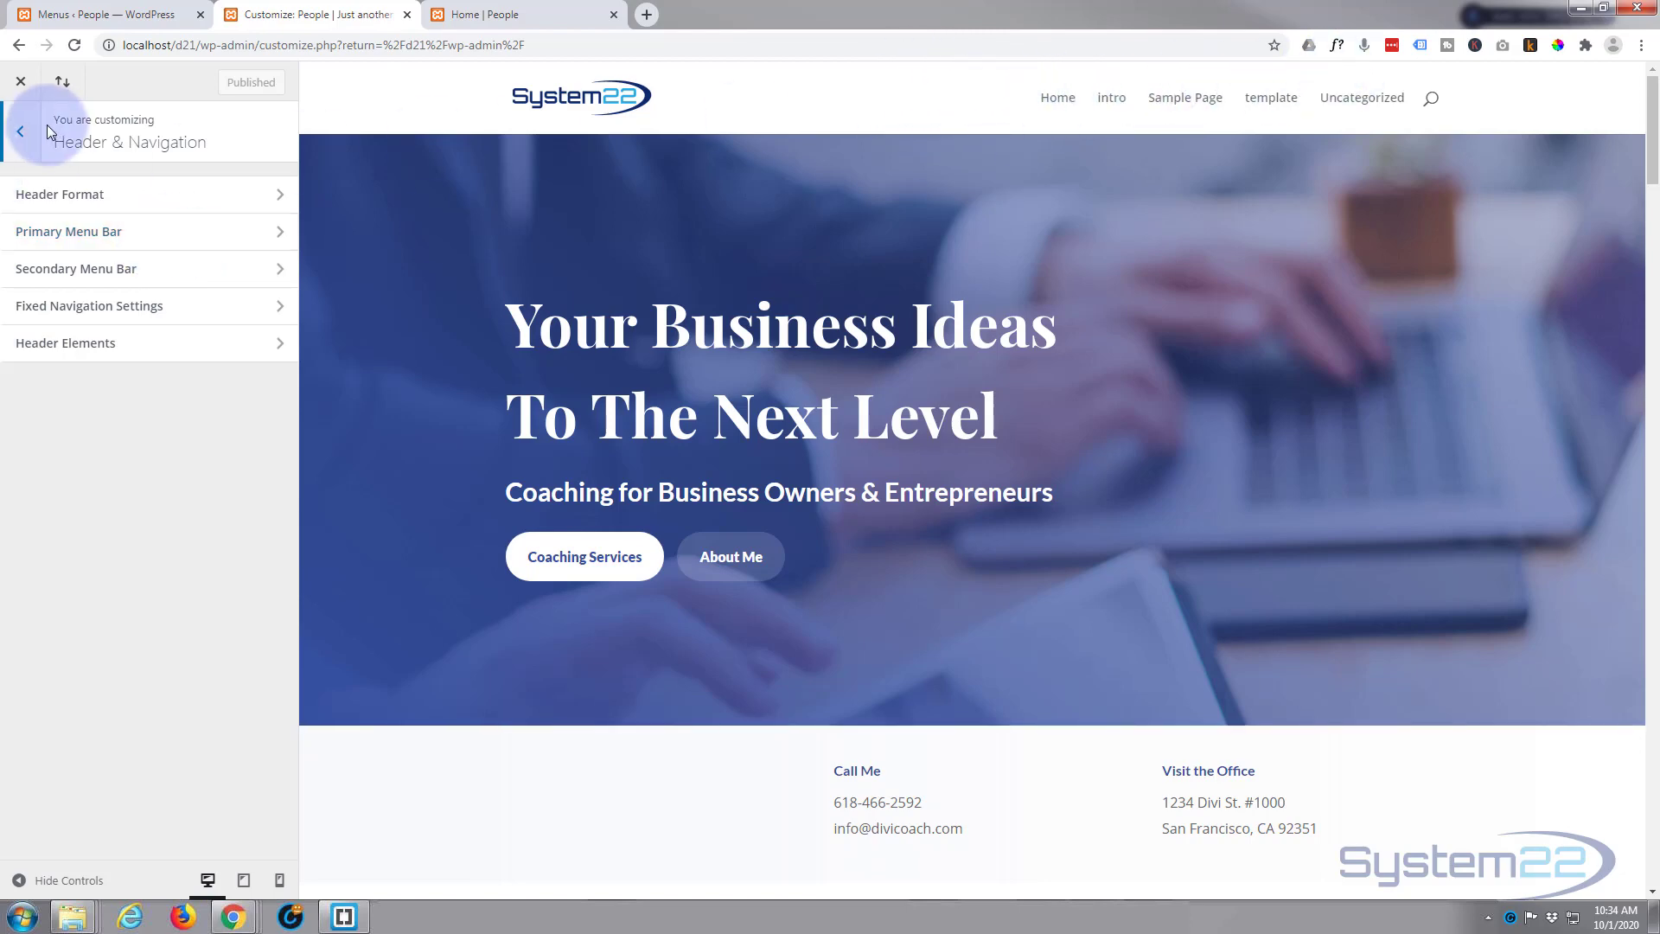
{"action": "left_click", "coordinate": [23, 136]}
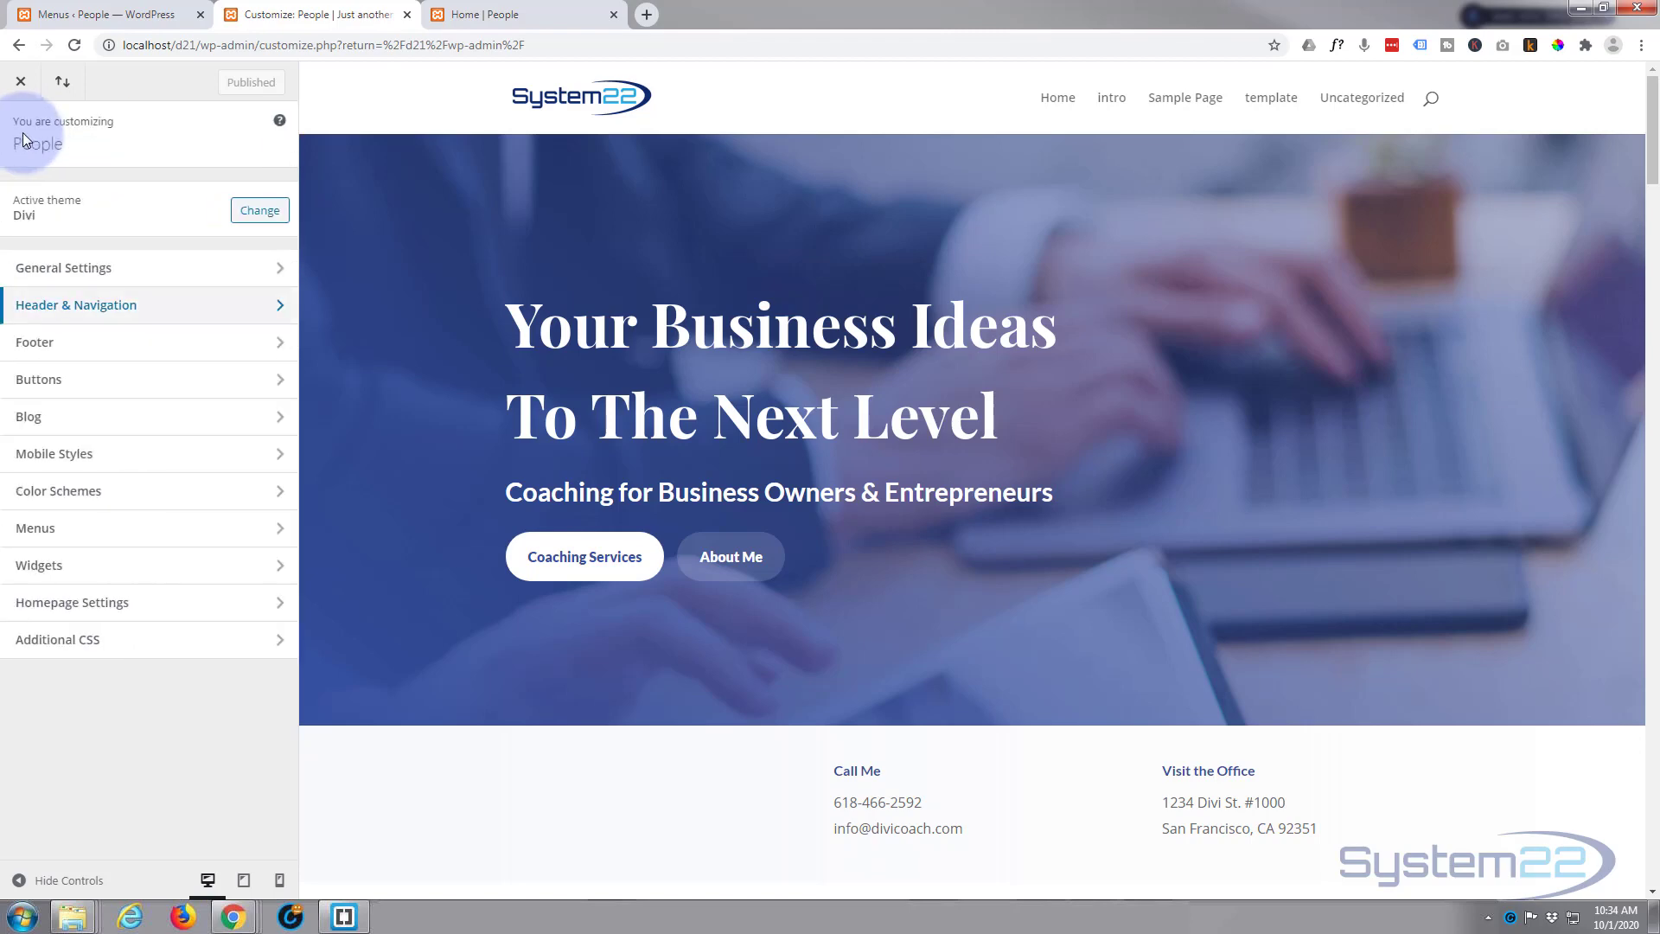
Step: Check which menus can be assigned to the Primary Menu location in the customizer's menu locations
{"action": "left_click", "coordinate": [142, 532]}
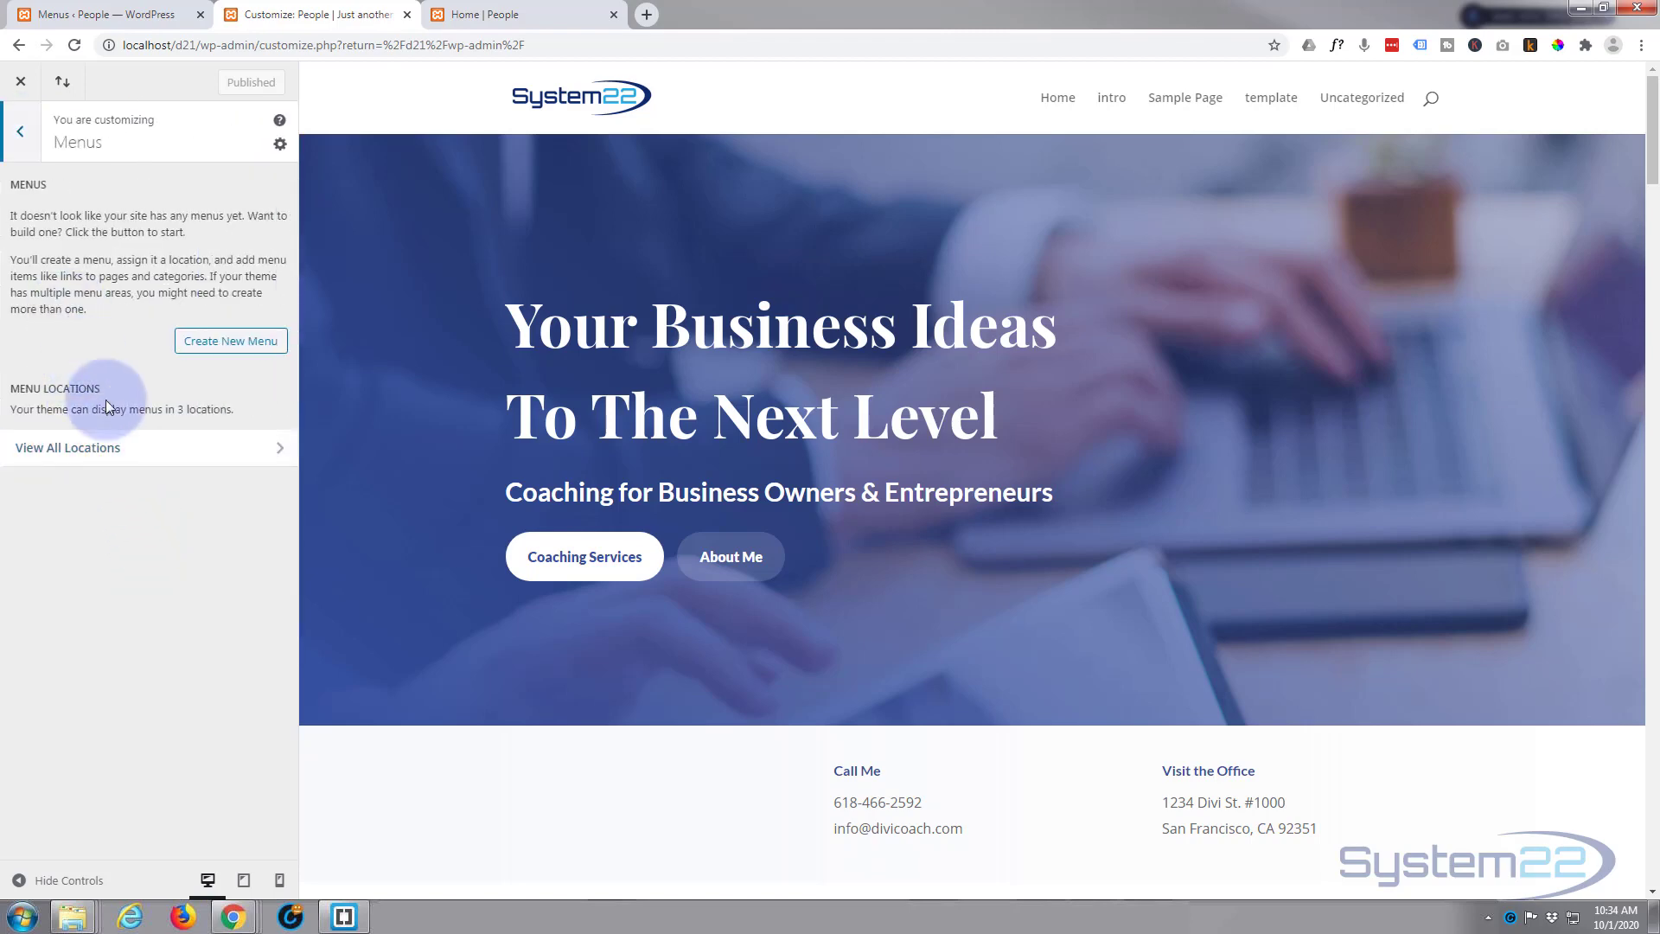
{"action": "left_click", "coordinate": [234, 450]}
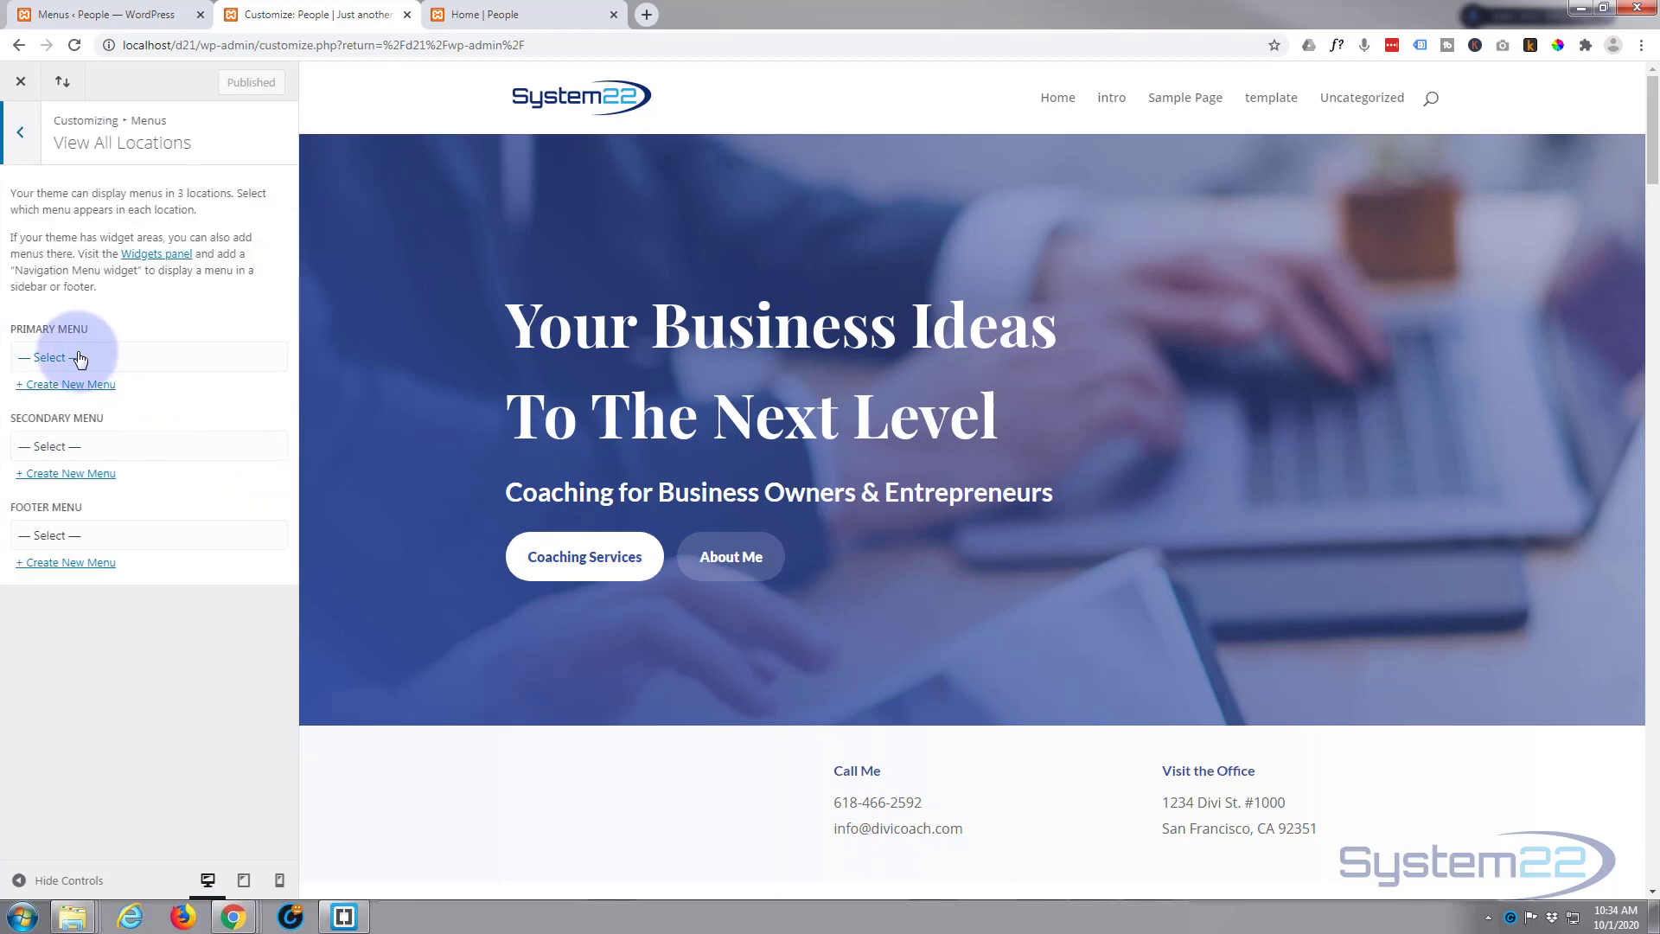
{"action": "left_click", "coordinate": [143, 358]}
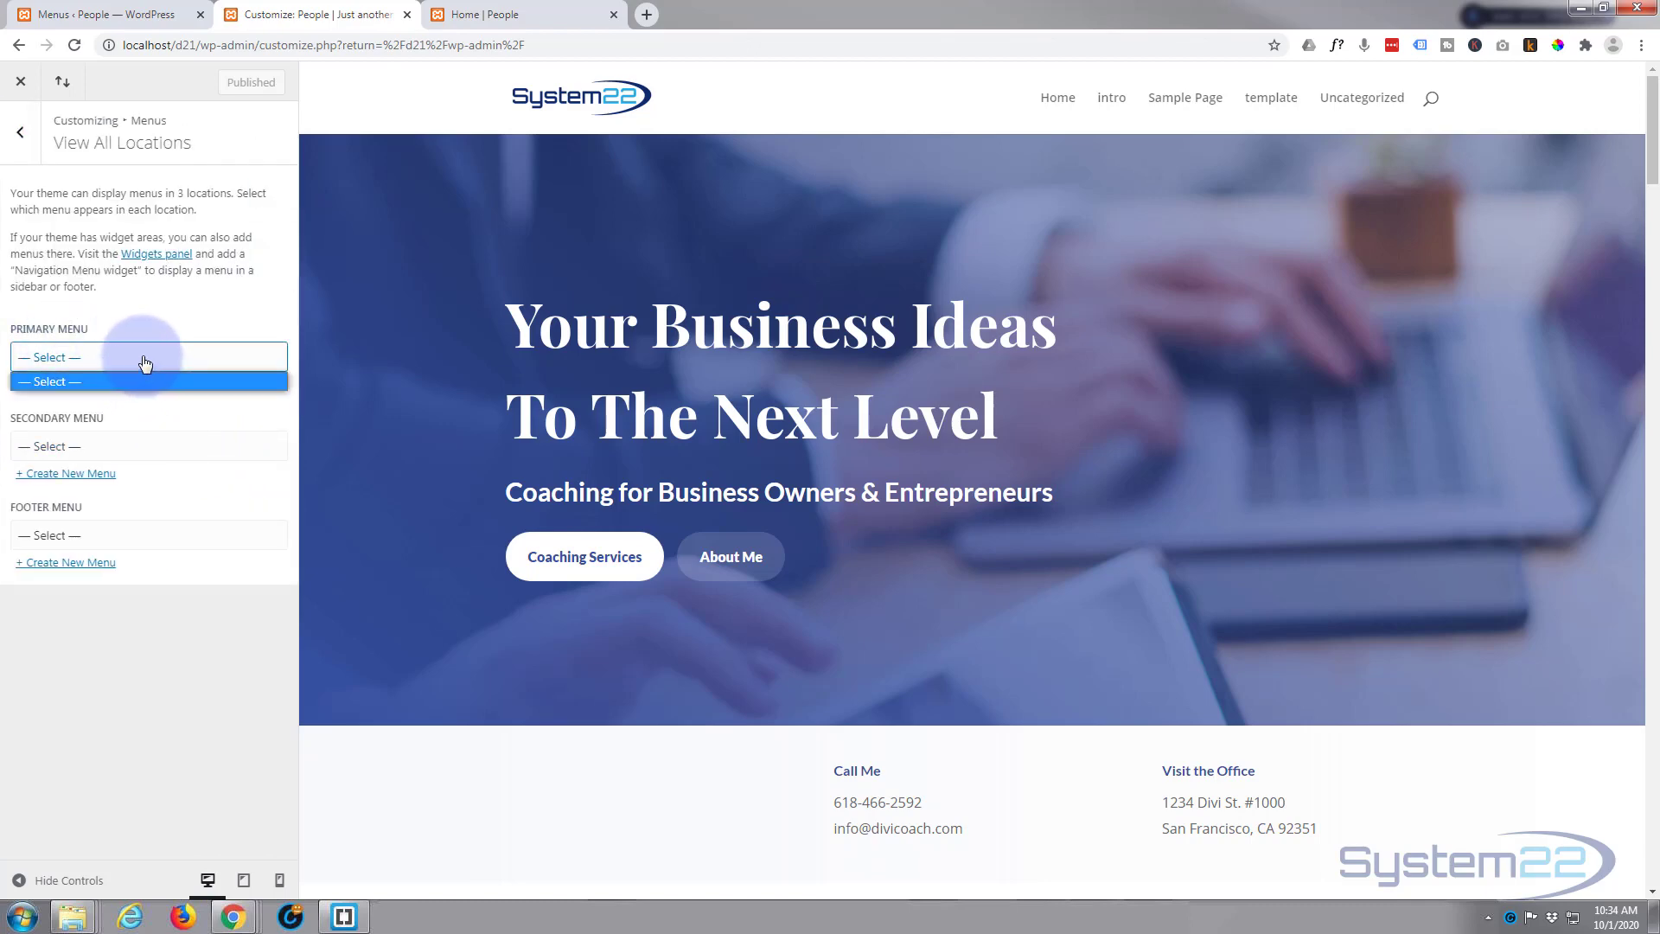
{"action": "left_click", "coordinate": [145, 362]}
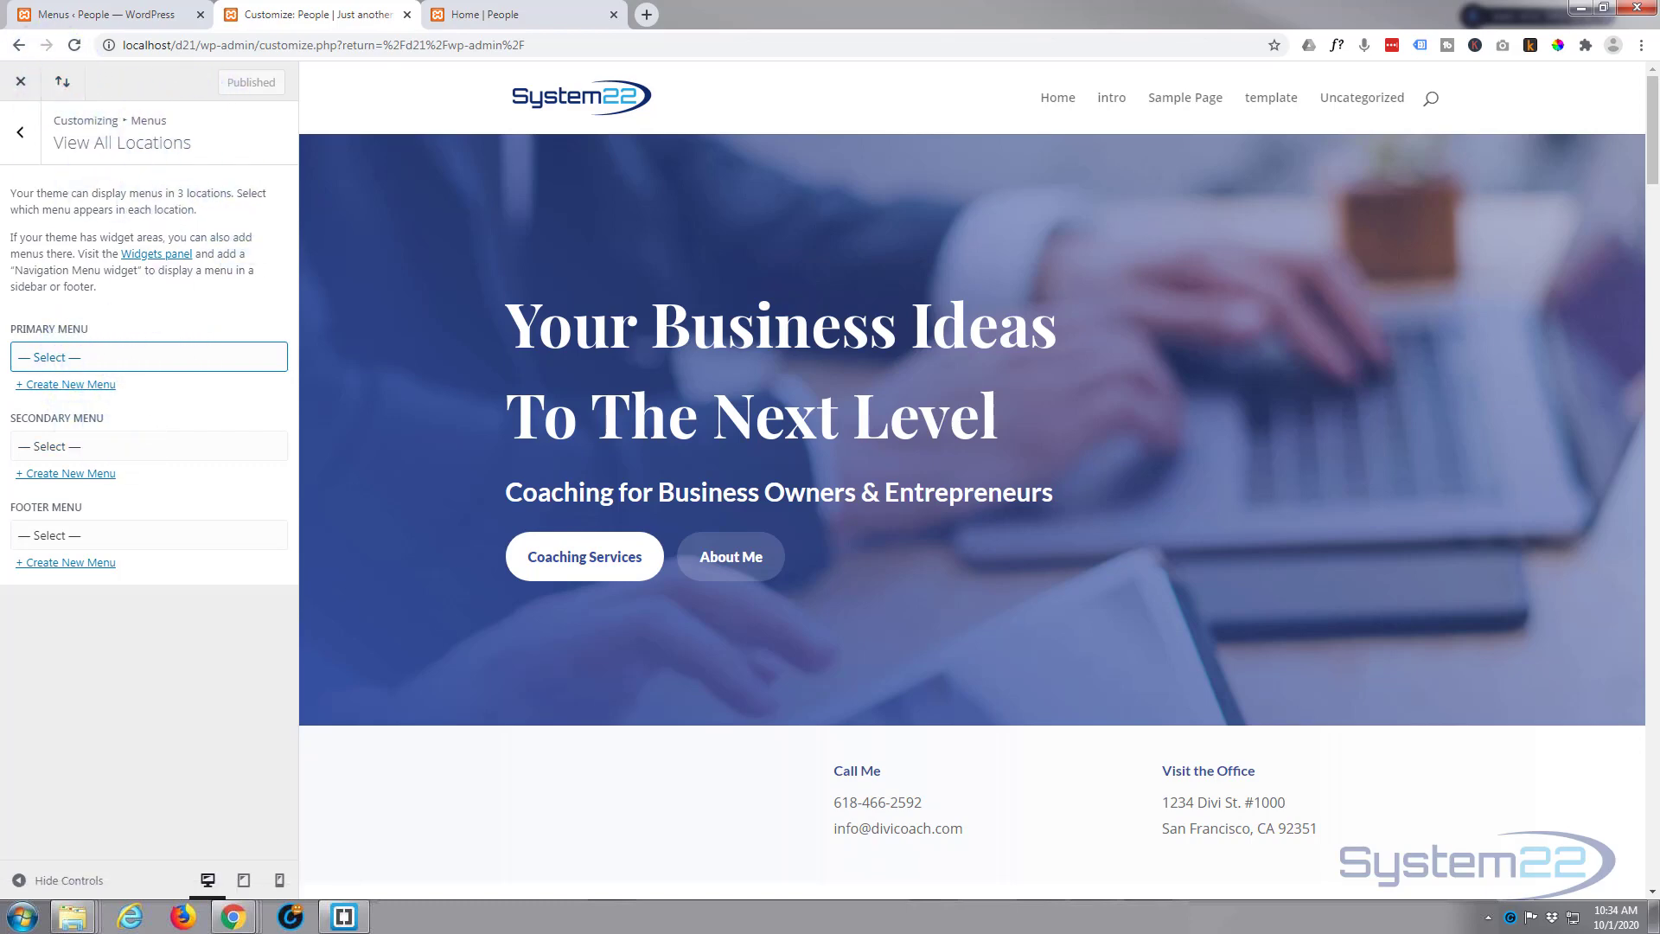
Step: Reload the theme customizer and open the main menu to review its items and assigned location
{"action": "left_click", "coordinate": [74, 45]}
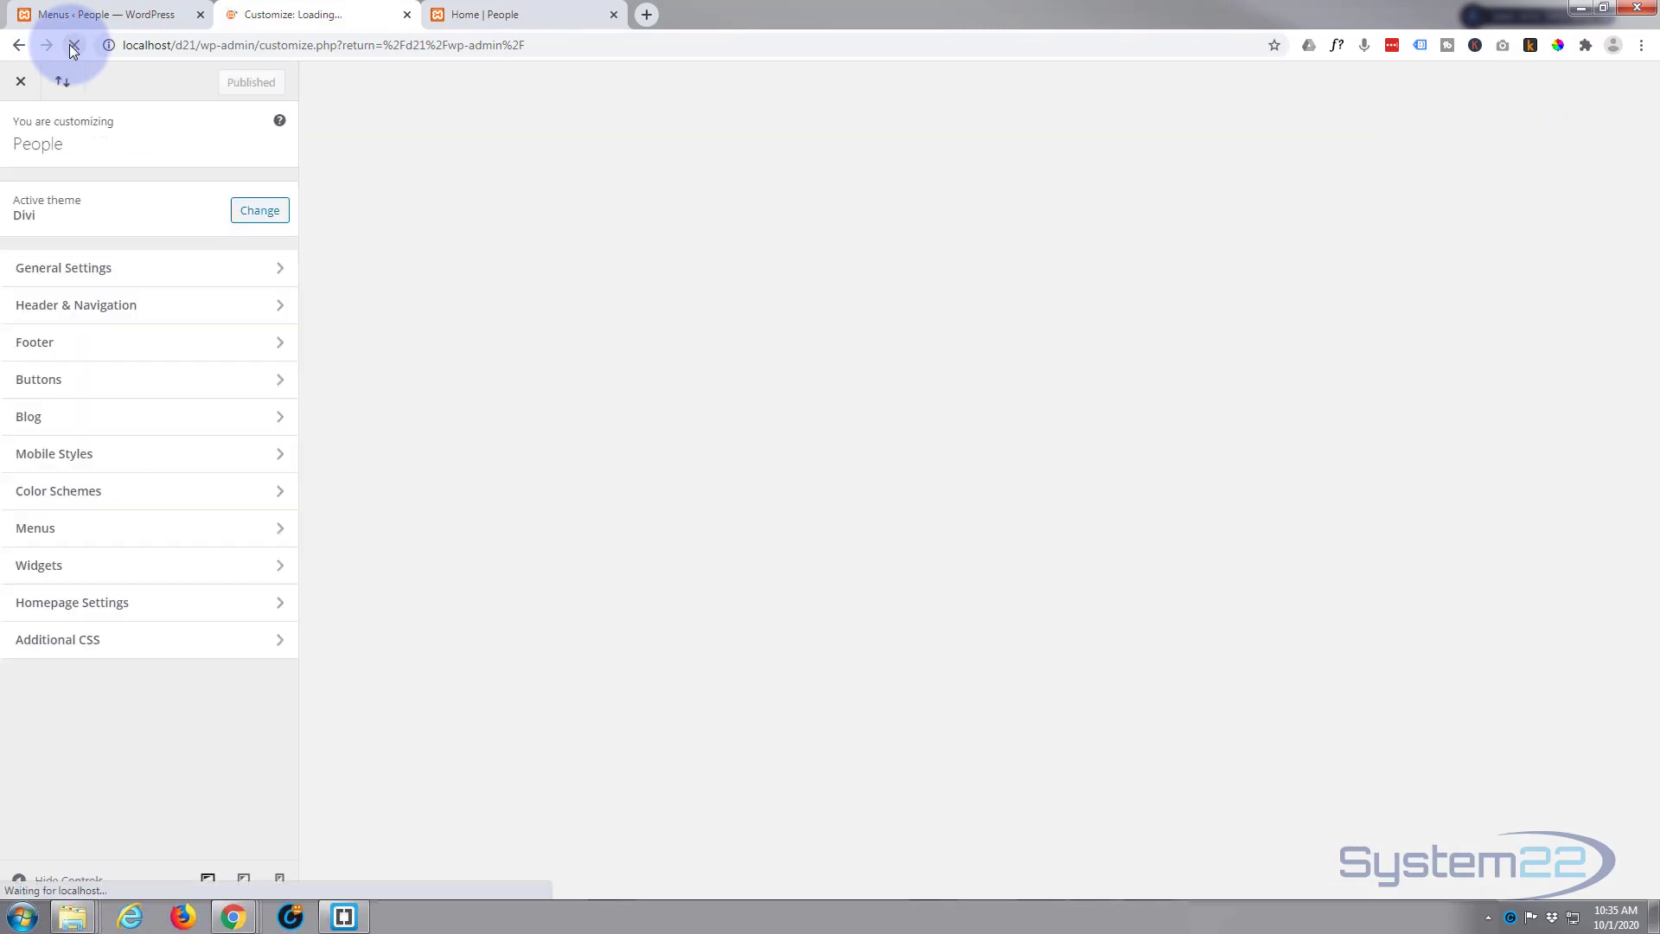
{"action": "left_click", "coordinate": [94, 534]}
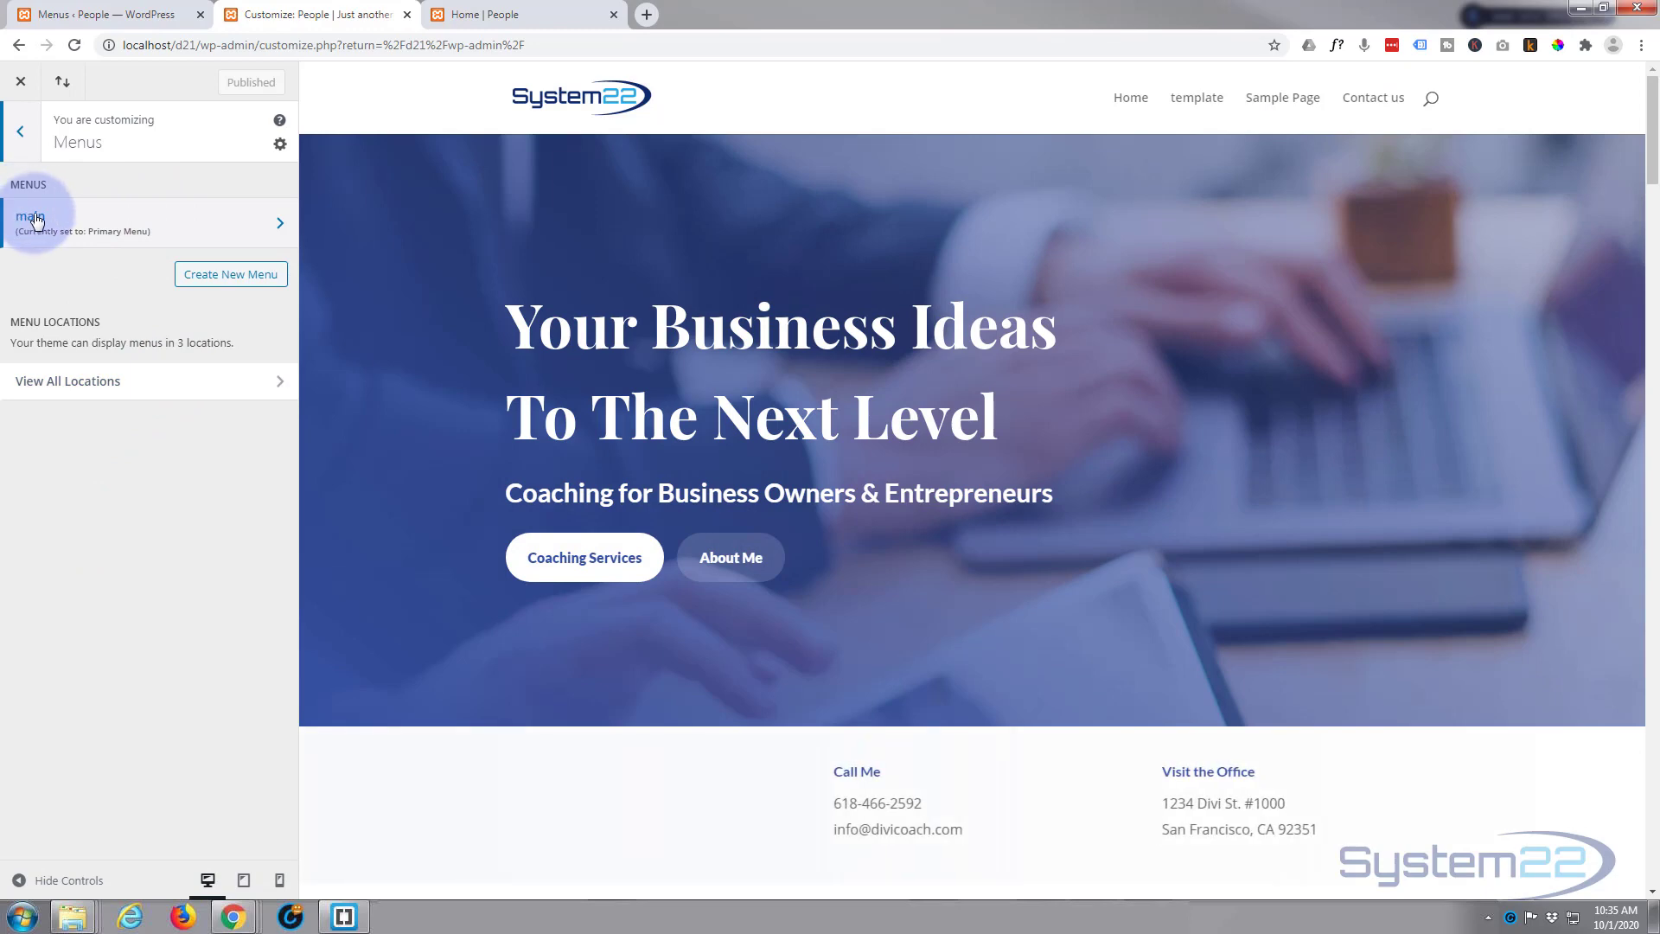
{"action": "left_click", "coordinate": [159, 218]}
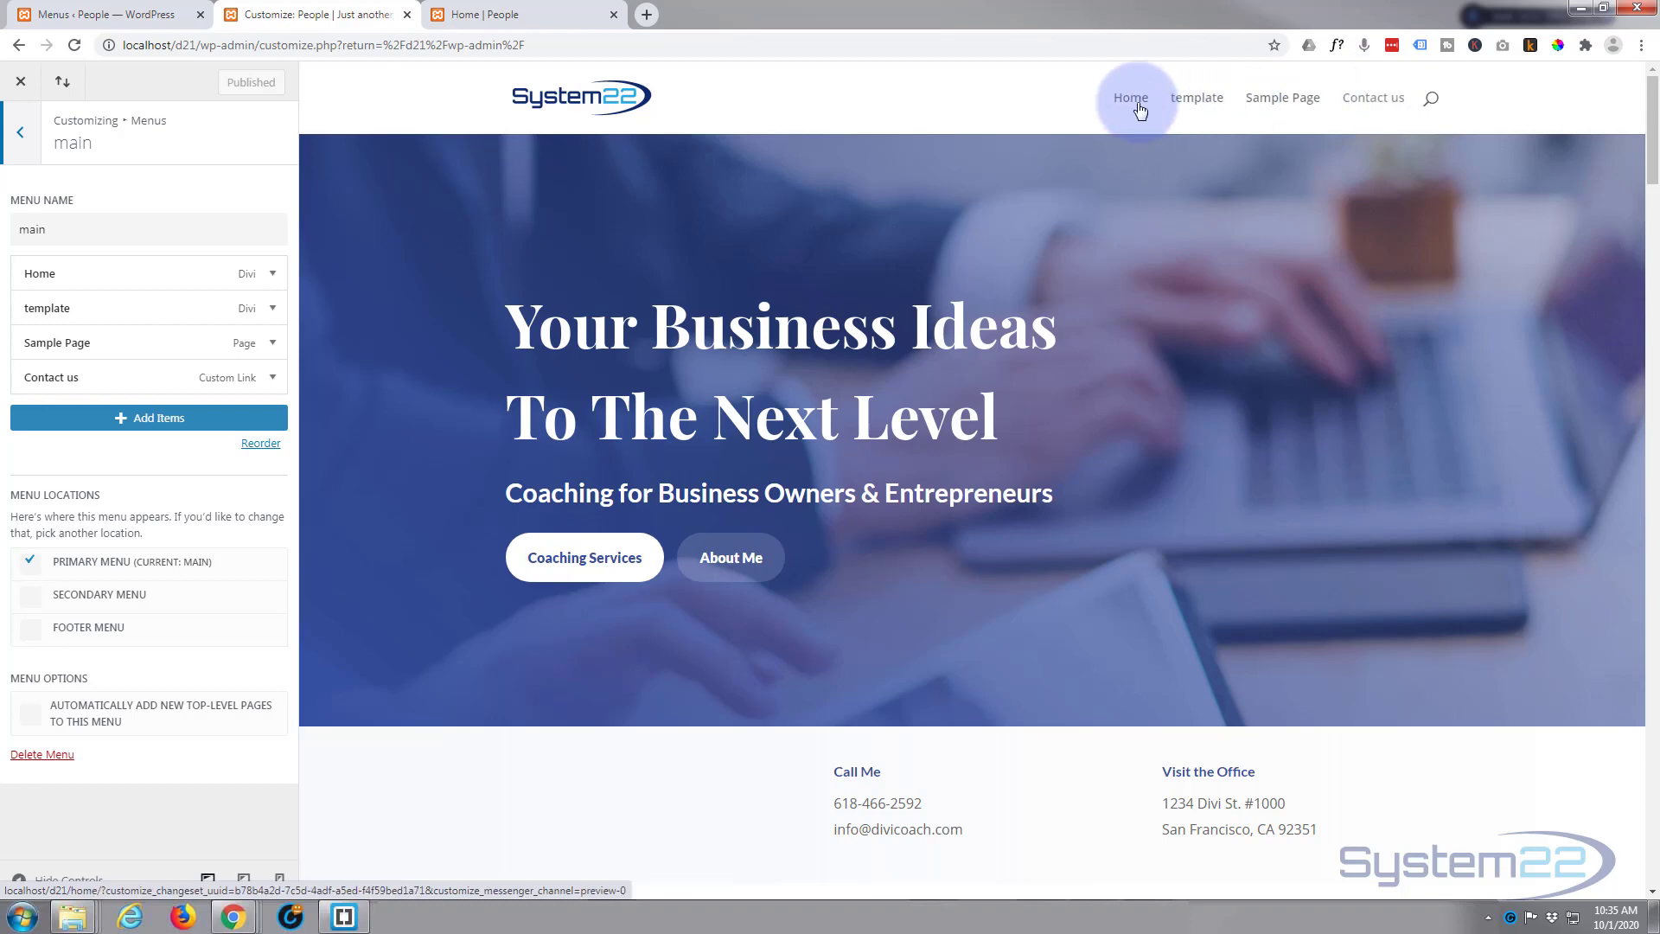
Step: Check the navigation menu on the live home page, comparing it with the customizer and the menu locations page
{"action": "left_click", "coordinate": [518, 14]}
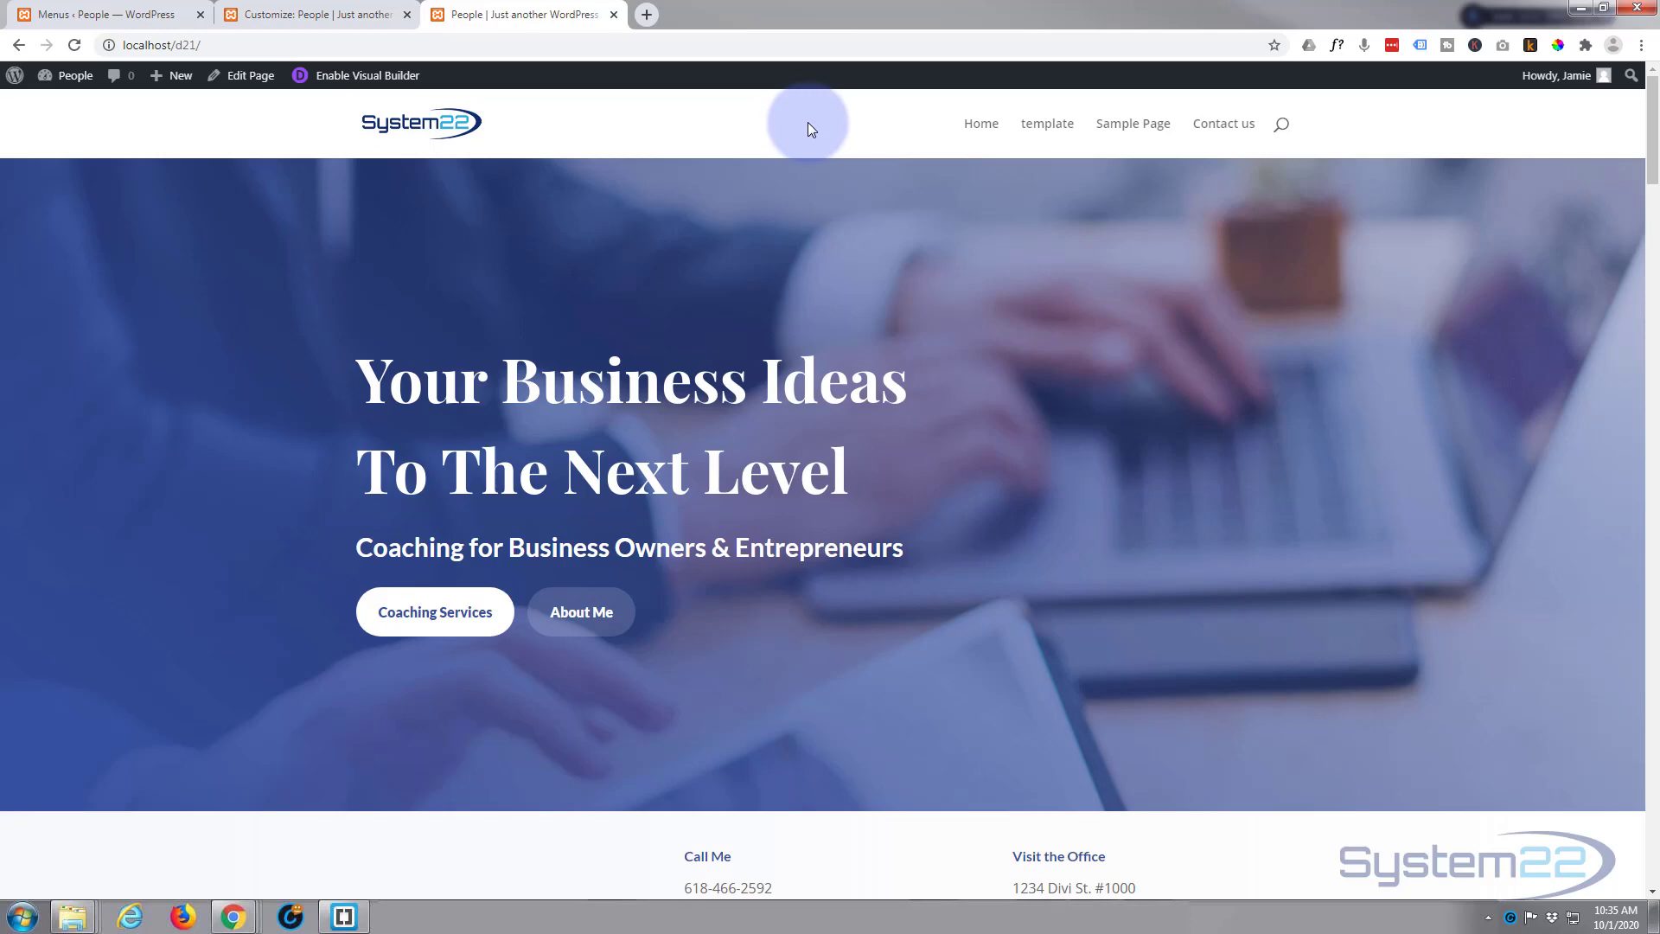
{"action": "left_click", "coordinate": [270, 12]}
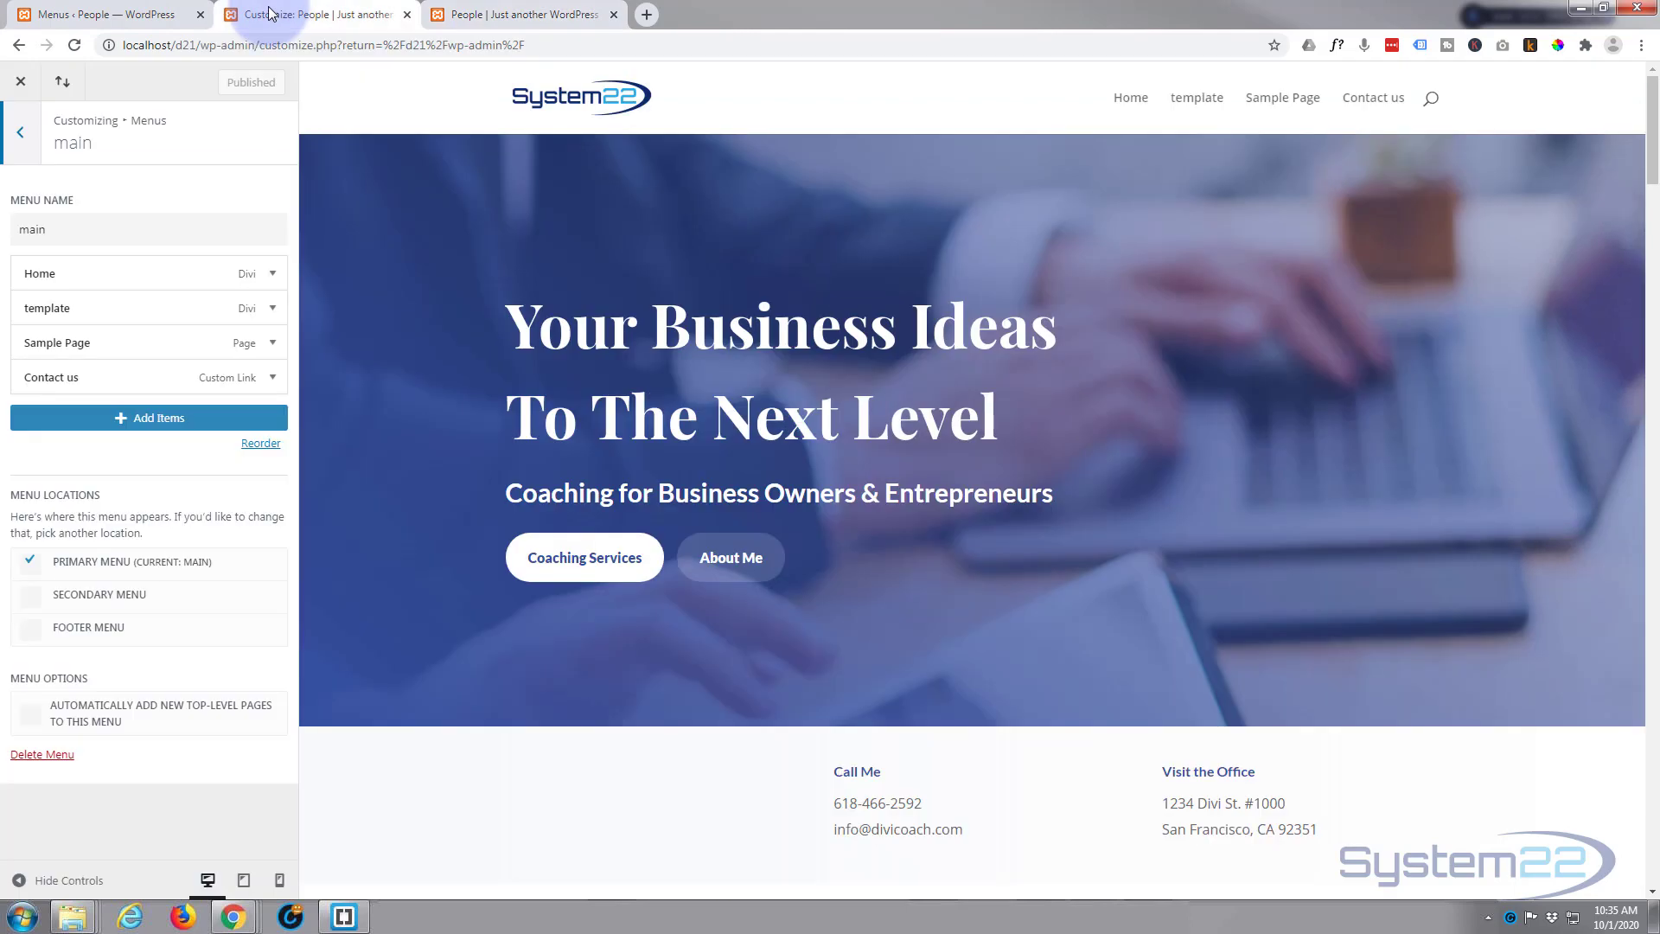
{"action": "left_click", "coordinate": [78, 14]}
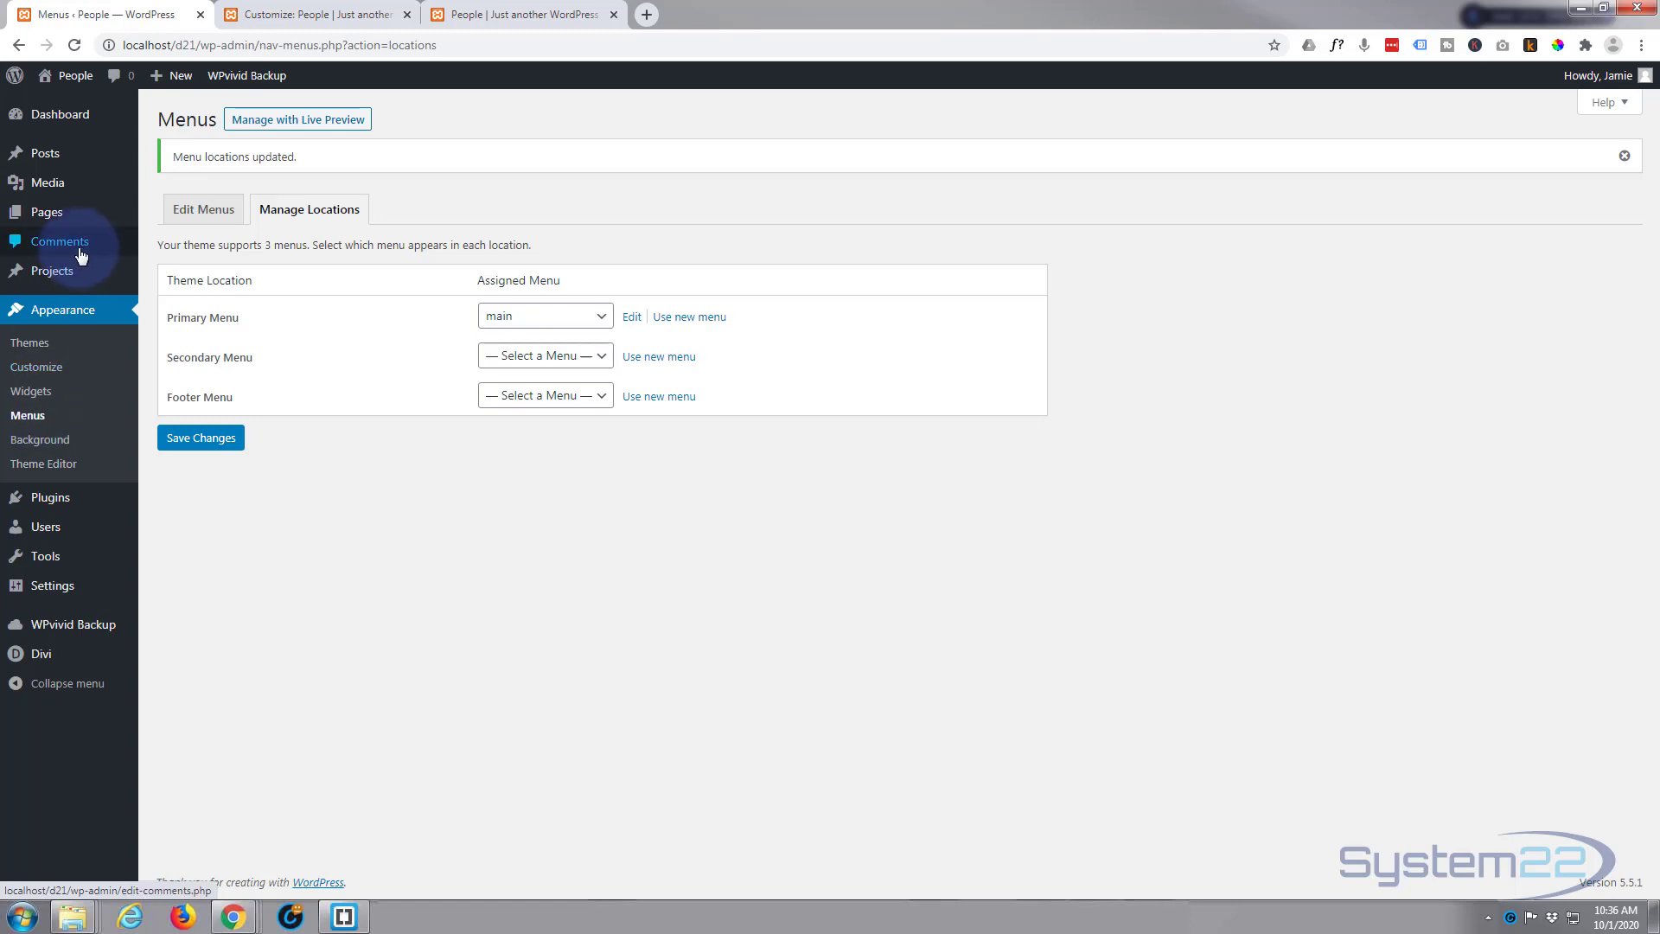
{"action": "left_click", "coordinate": [490, 15]}
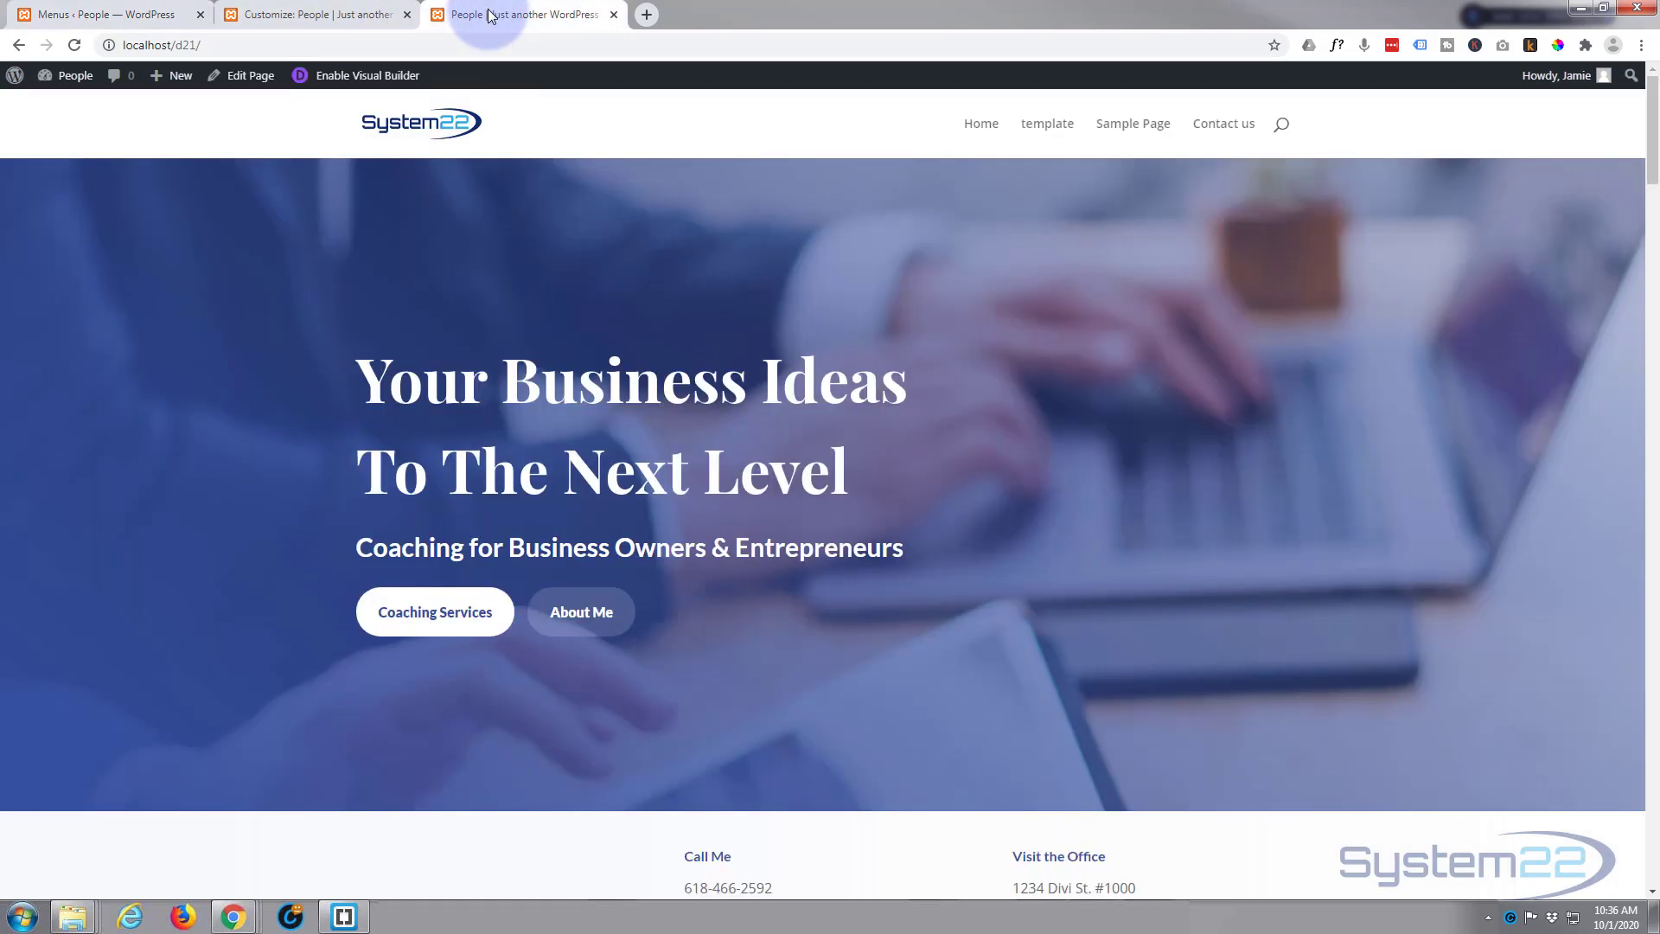